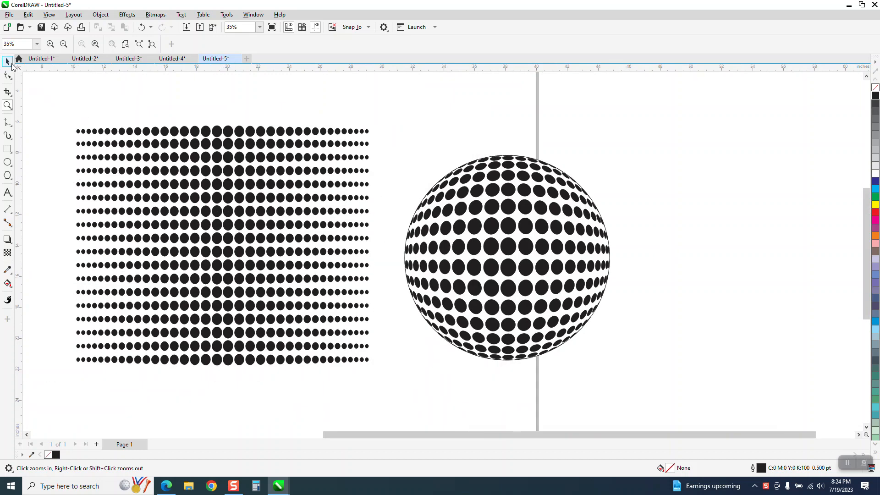
# Draw a circle in the empty space beyond the page's right edge and set its width and height to 0.5 inches.
pyautogui.click(8, 62)
pyautogui.scroll(-2, 239, 151)
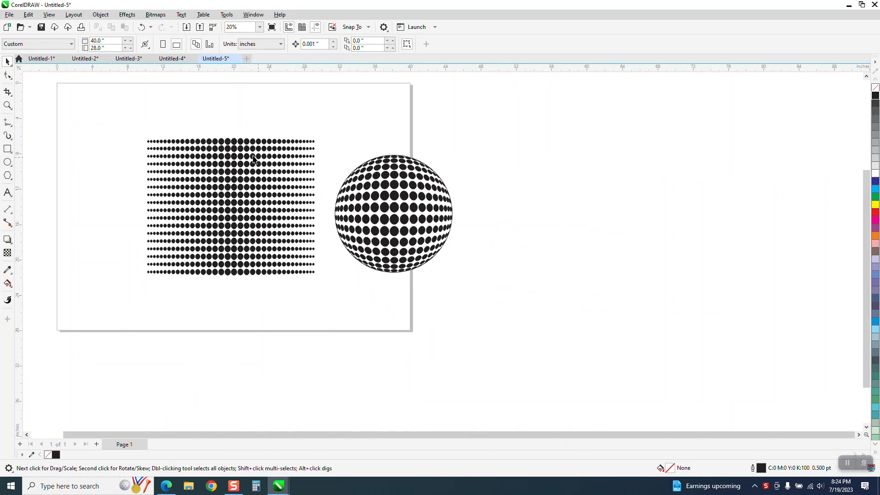
pyautogui.click(8, 162)
pyautogui.moveTo(531, 164); pyautogui.dragTo(548, 181)
pyautogui.moveTo(104, 41); pyautogui.dragTo(40, 44)
pyautogui.write('.5')
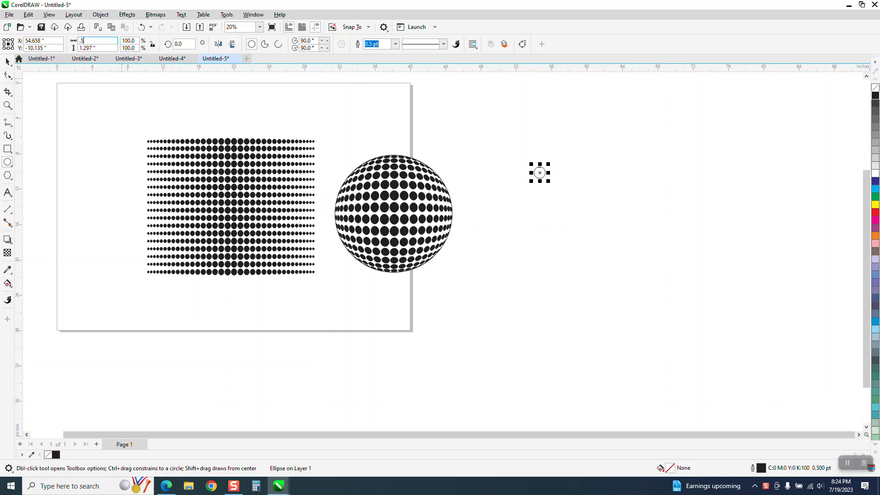
pyautogui.press('Return')
pyautogui.click(141, 27)
pyautogui.write('.5')
pyautogui.press('Return')
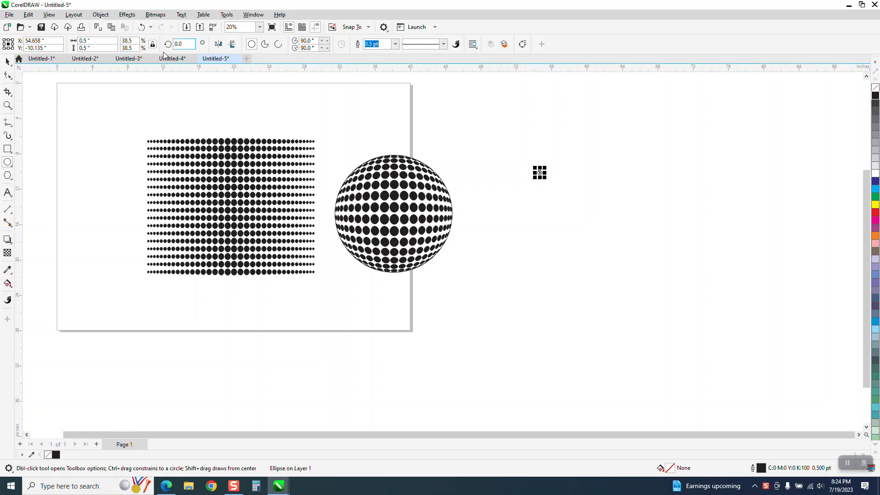
# Fill the 0.5-inch circle with black and remove its outline.
pyautogui.click(8, 105)
pyautogui.moveTo(452, 122); pyautogui.dragTo(796, 269)
pyautogui.press('space')
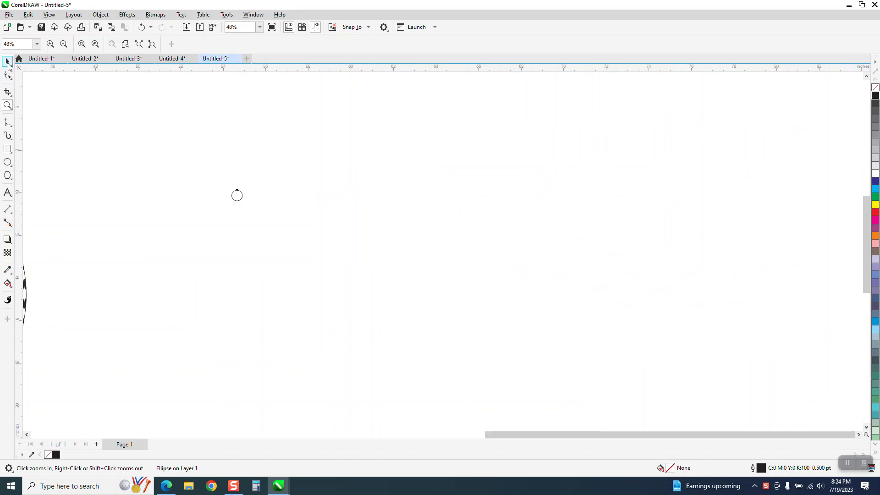
pyautogui.click(875, 95)
pyautogui.rightClick(875, 87)
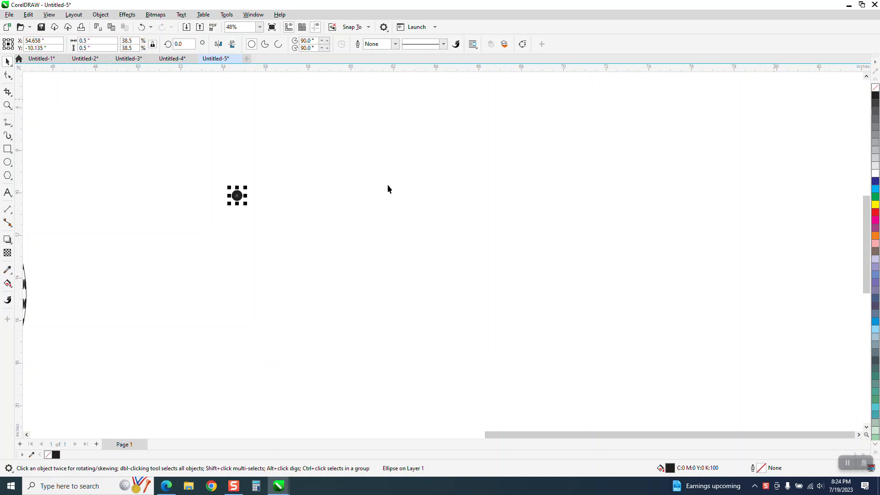
# Place a copy of the black circle about 6.9 inches to its right and shrink the copy to about half size.
pyautogui.moveTo(237, 195); pyautogui.dragTo(384, 202)
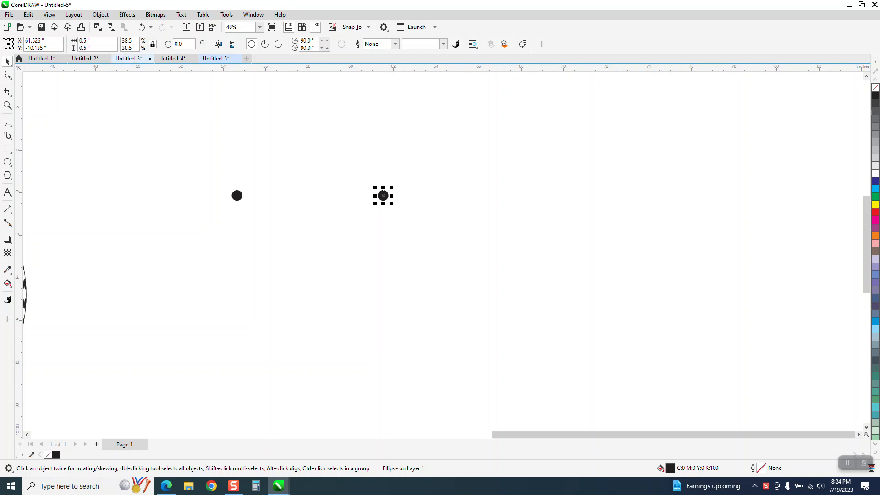
pyautogui.click(100, 42)
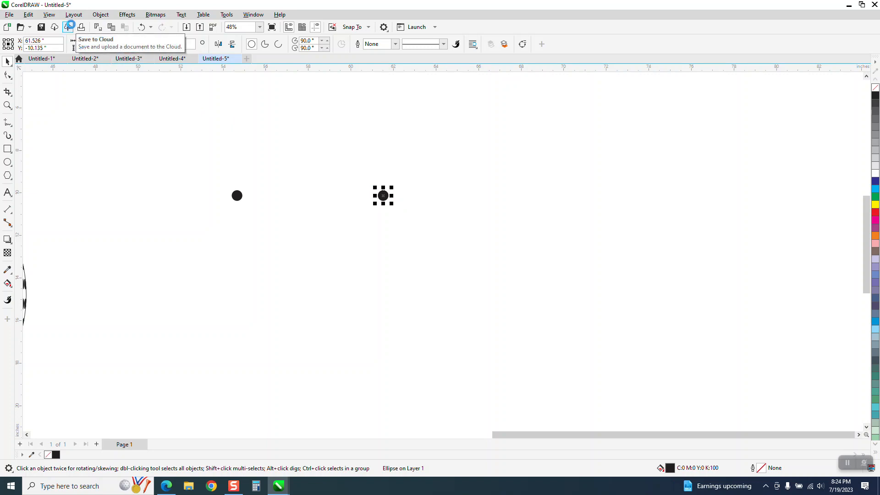
# Blend the large and small black circles using 16 steps.
pyautogui.moveTo(176, 161); pyautogui.dragTo(468, 233)
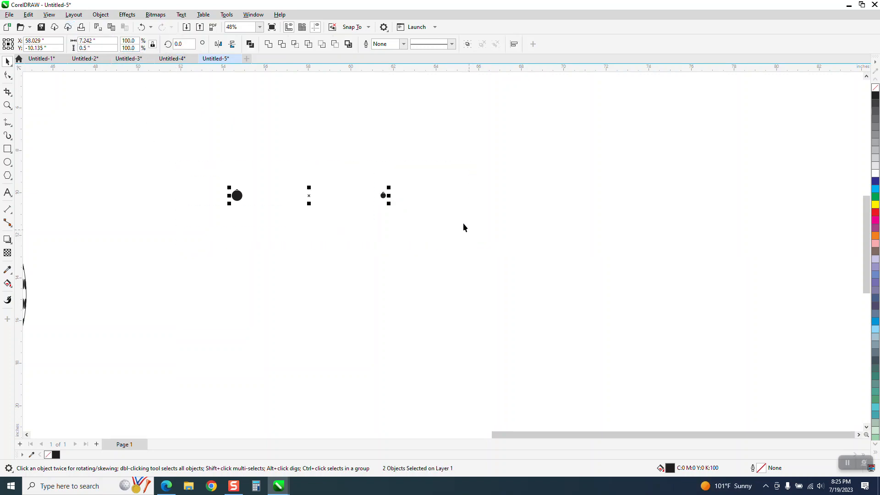
pyautogui.click(128, 15)
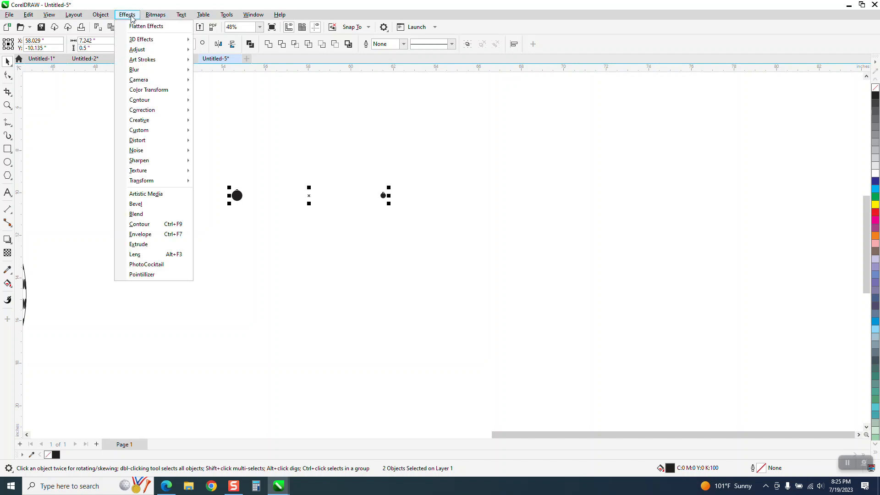
pyautogui.click(147, 214)
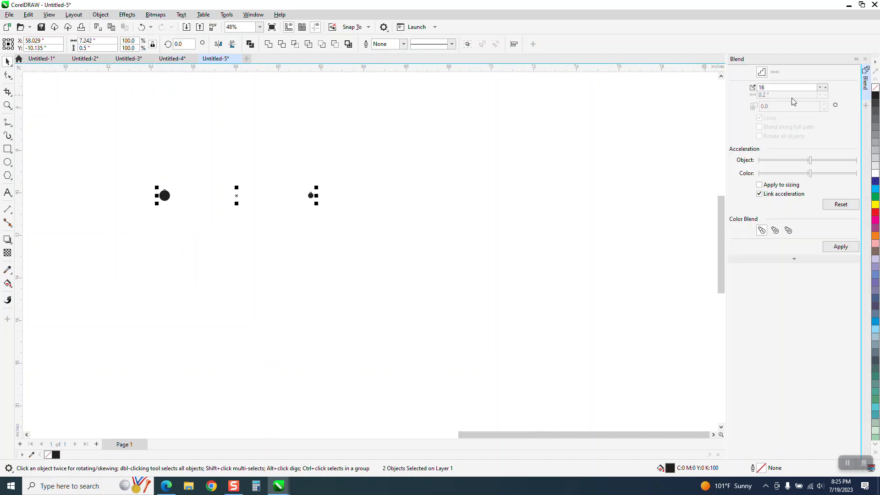
pyautogui.click(834, 247)
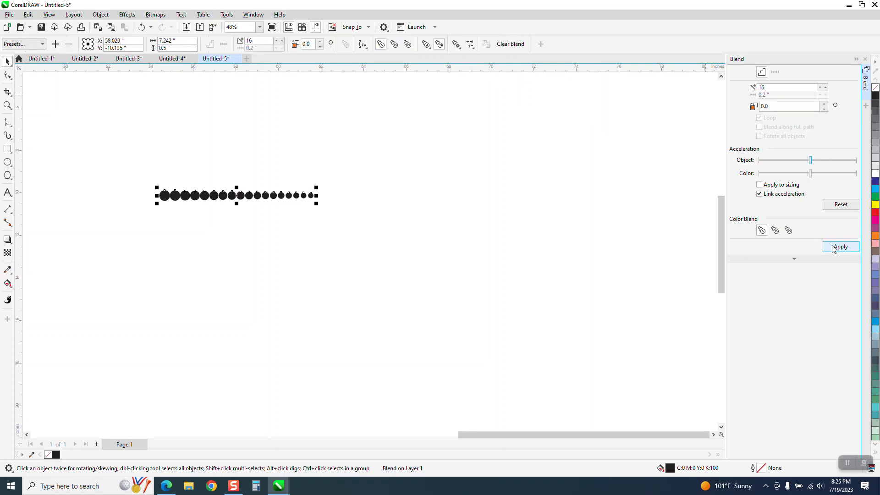
# Undo the blend and reapply it between the two circles with 14 steps.
pyautogui.click(7, 105)
pyautogui.moveTo(135, 168); pyautogui.dragTo(443, 281)
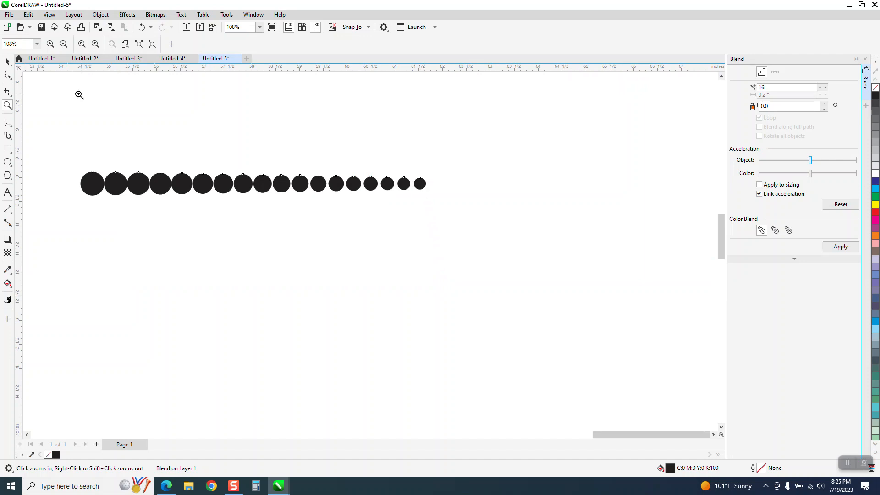
pyautogui.click(140, 27)
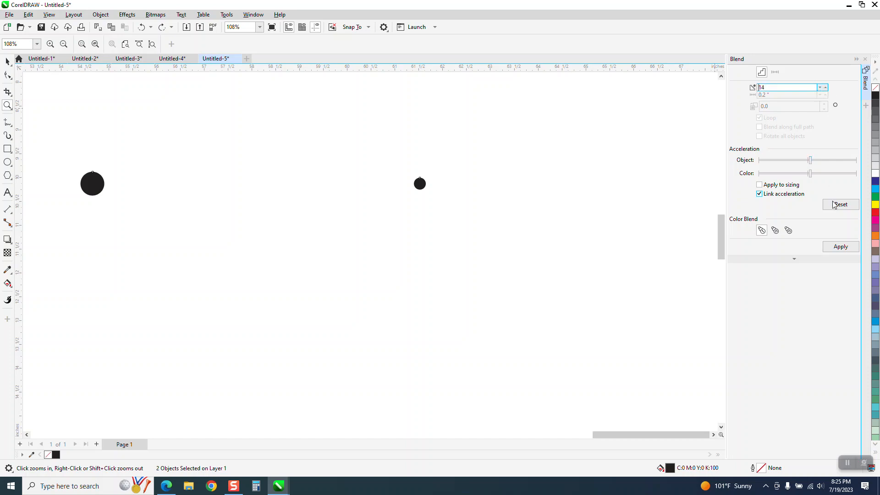
pyautogui.click(840, 247)
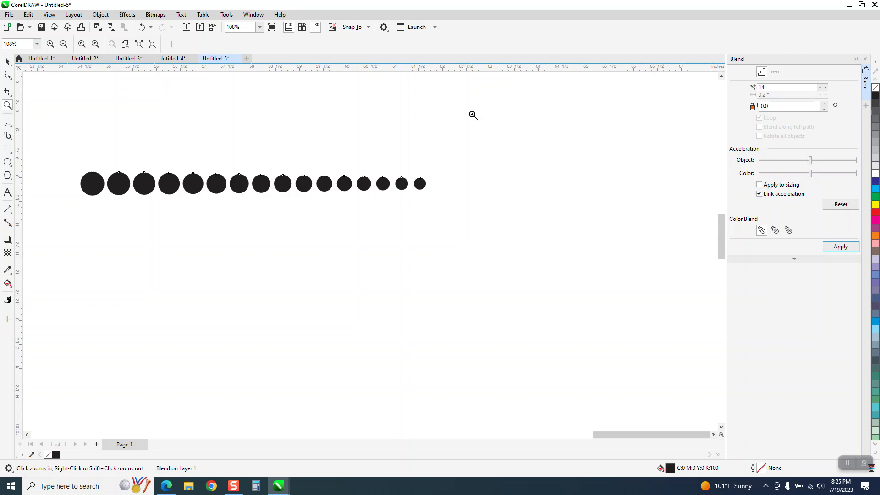
# Move the blended row about 2 inches right and 0.5 inches down, and break the blend apart.
pyautogui.click(7, 61)
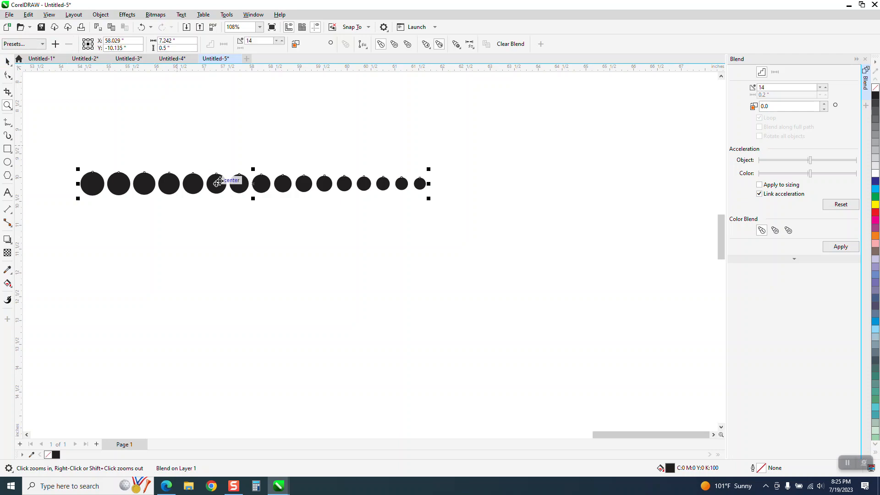
pyautogui.moveTo(263, 184); pyautogui.dragTo(358, 206)
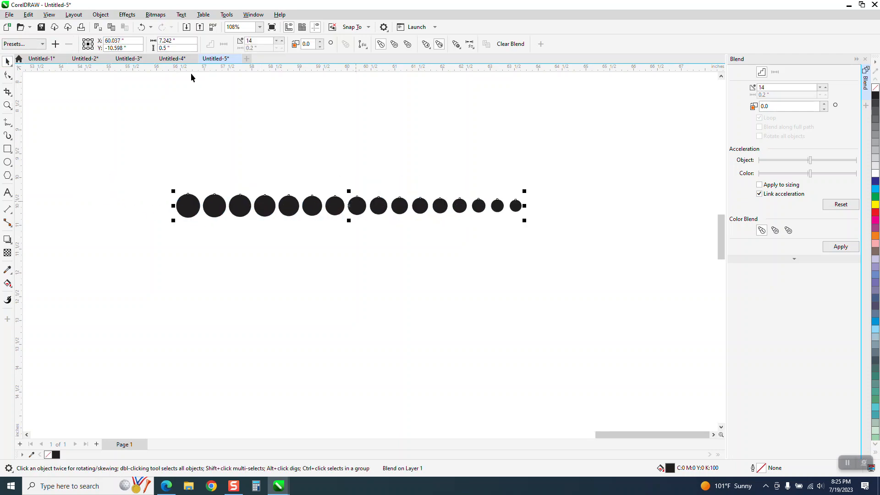
pyautogui.click(105, 15)
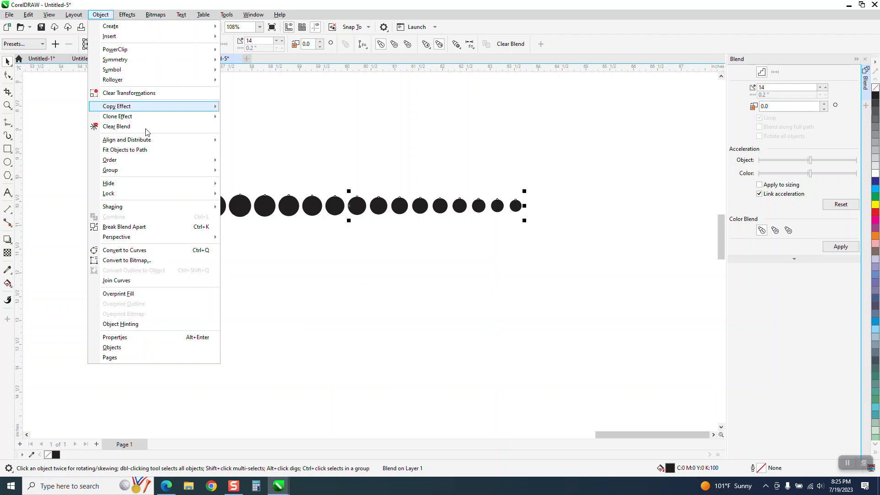
pyautogui.click(151, 227)
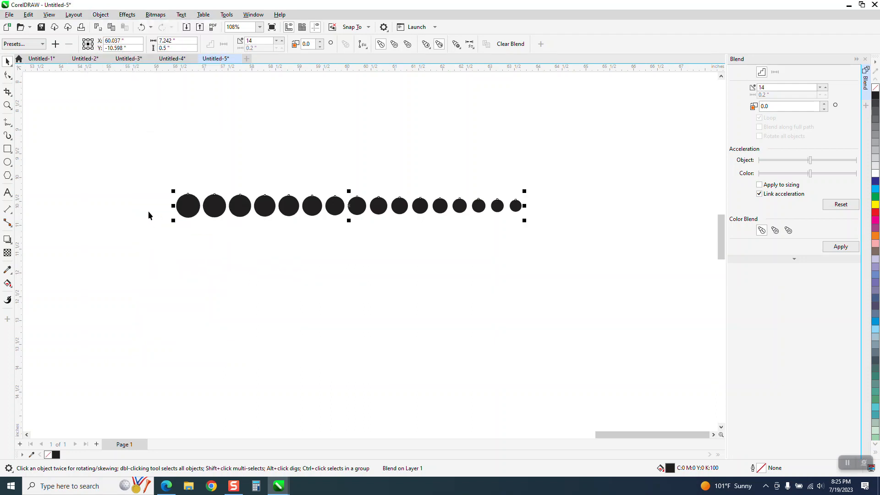
# Ungroup the broken-apart row into individual circles.
pyautogui.click(99, 17)
pyautogui.moveTo(138, 170)
pyautogui.click(248, 183)
pyautogui.click(182, 179)
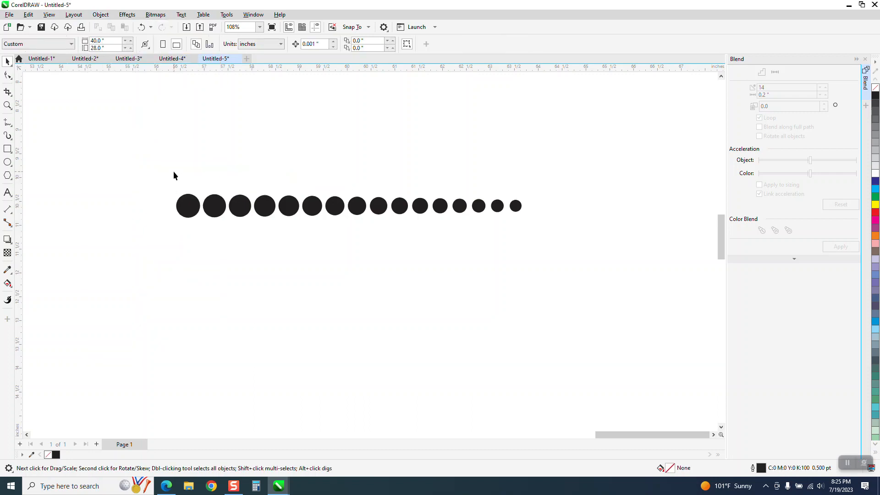
# Distribute all circles in the row horizontally with equal spacing between them using Align and Distribute.
pyautogui.moveTo(493, 240); pyautogui.dragTo(523, 242)
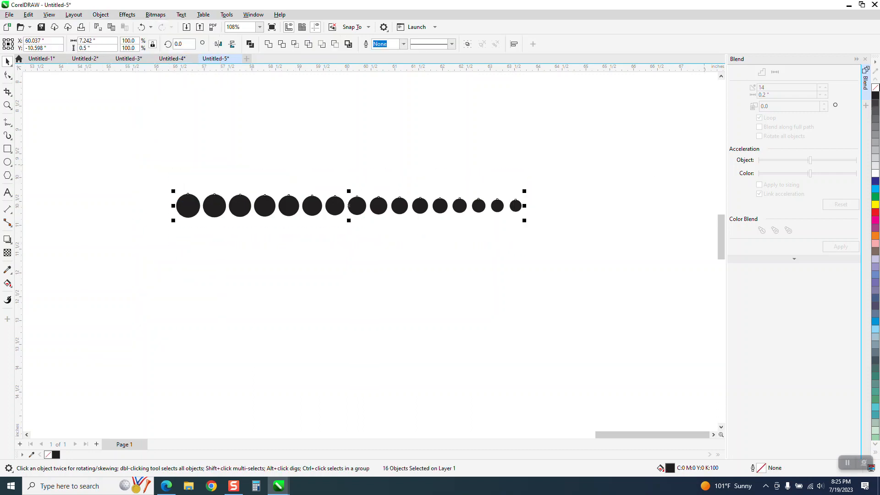
pyautogui.click(863, 66)
pyautogui.moveTo(204, 156); pyautogui.dragTo(647, 249)
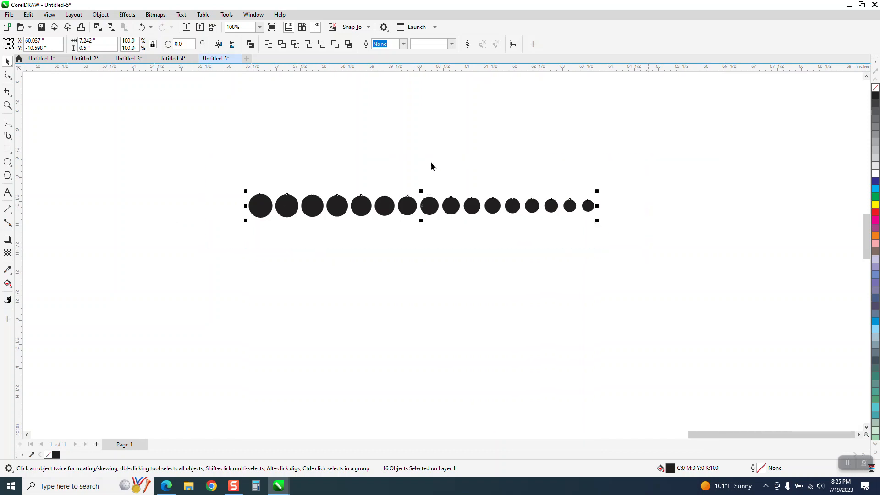
pyautogui.click(252, 14)
pyautogui.moveTo(256, 137)
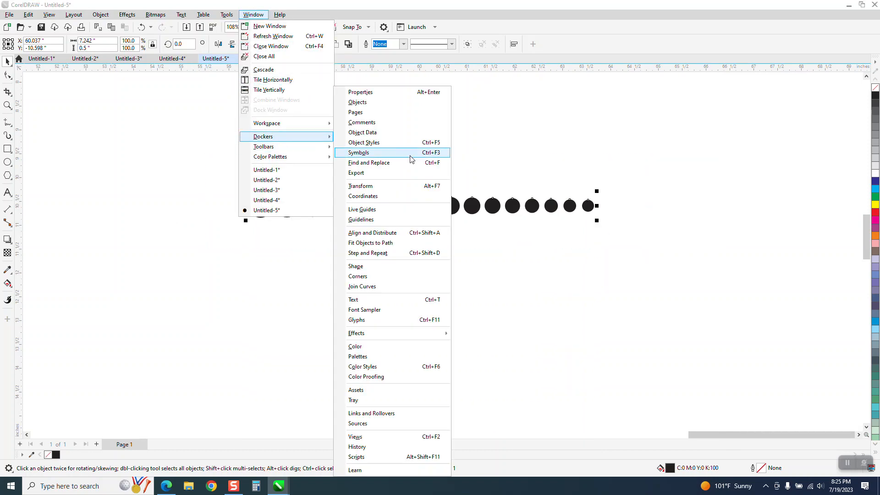
pyautogui.click(378, 232)
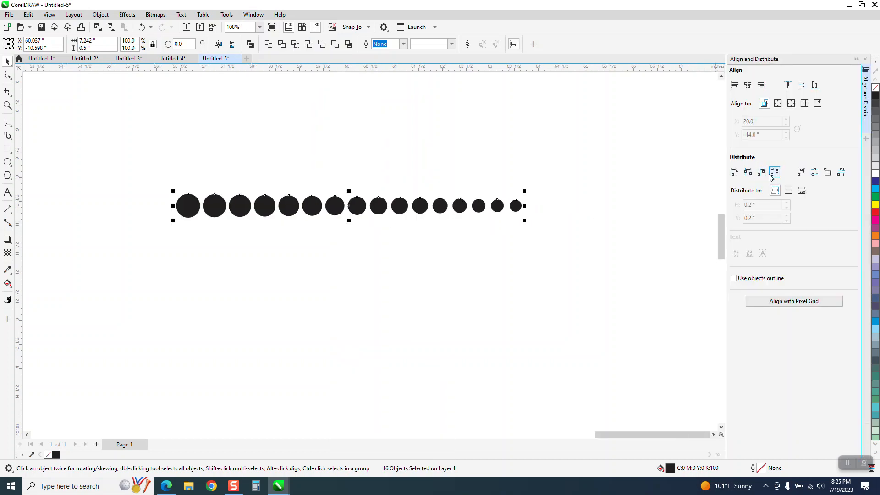
pyautogui.click(747, 173)
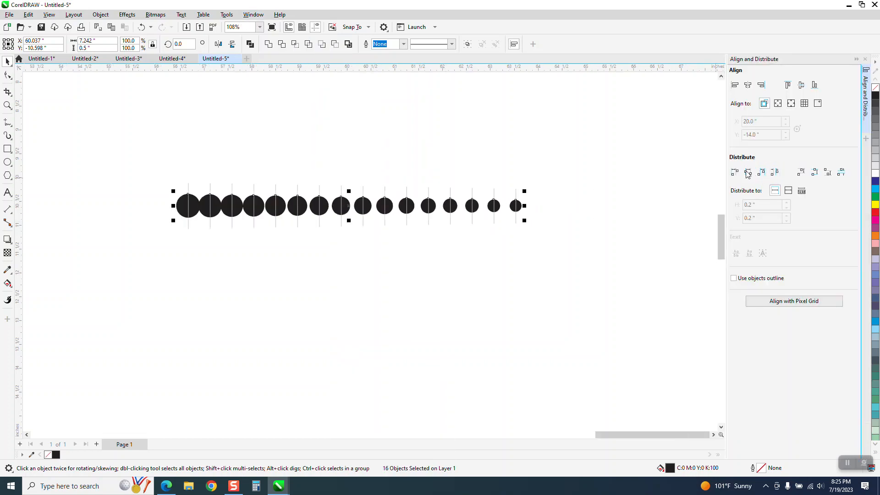
pyautogui.click(734, 171)
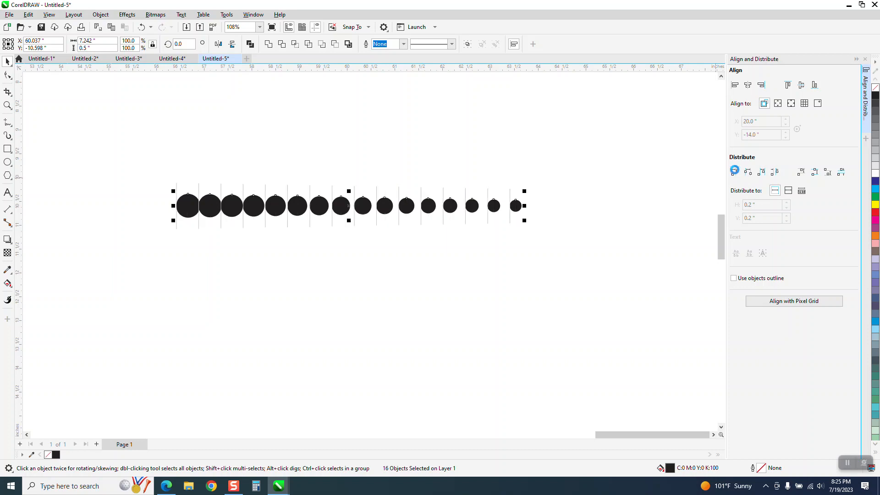
pyautogui.click(774, 173)
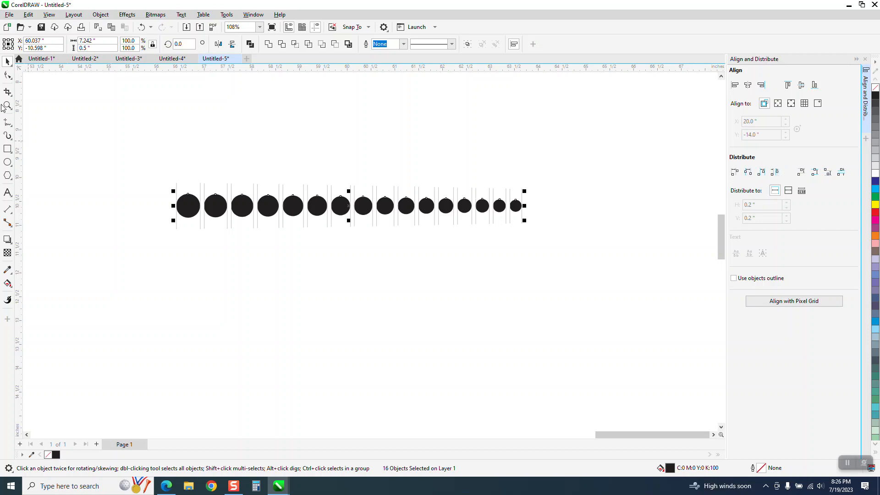
pyautogui.click(128, 130)
# Mirror a copy of the whole row horizontally to its left so the largest circles meet in the middle.
pyautogui.moveTo(133, 145); pyautogui.dragTo(655, 259)
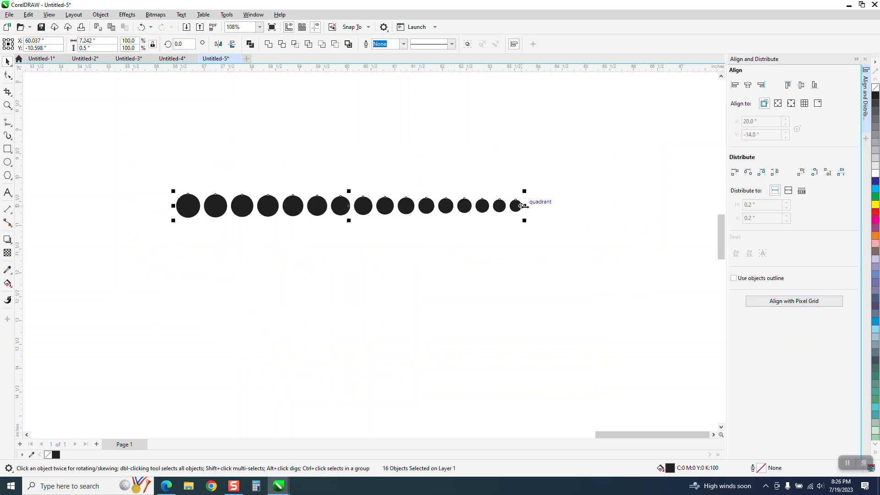
pyautogui.moveTo(522, 206); pyautogui.dragTo(179, 206)
pyautogui.scroll(-3, 412, 147)
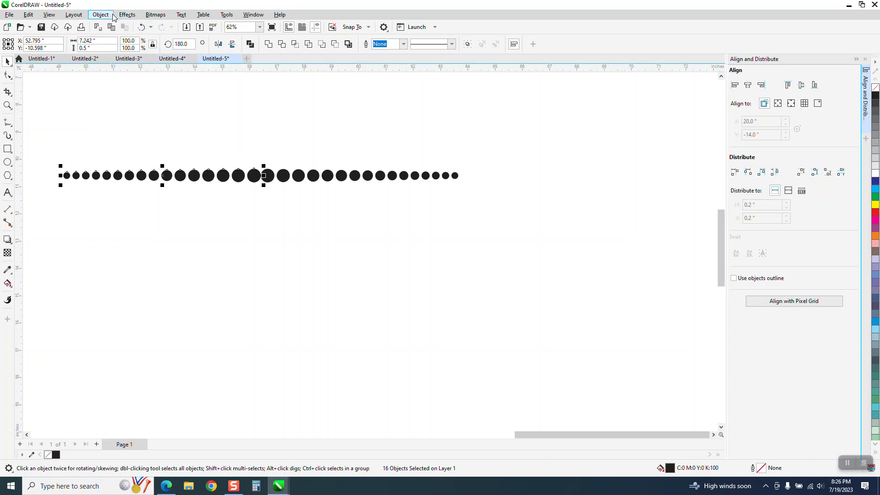
pyautogui.moveTo(35, 137); pyautogui.dragTo(480, 222)
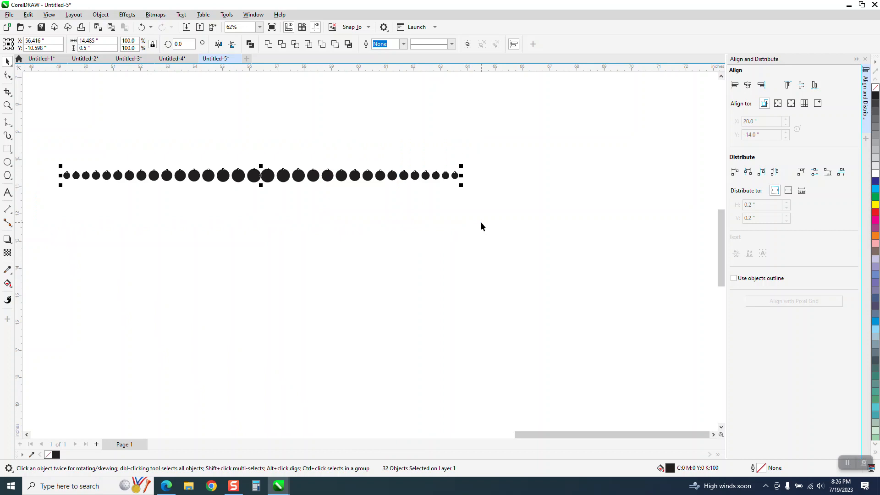
pyautogui.click(127, 14)
pyautogui.moveTo(151, 166)
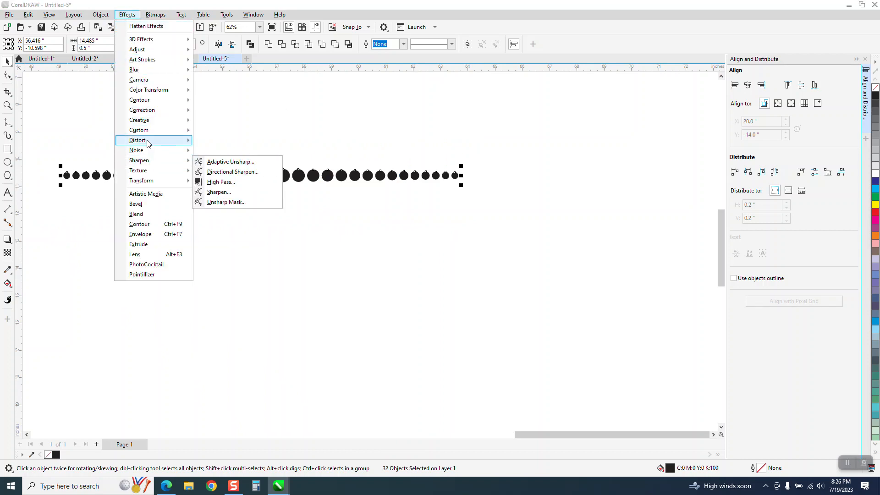
pyautogui.moveTo(149, 143)
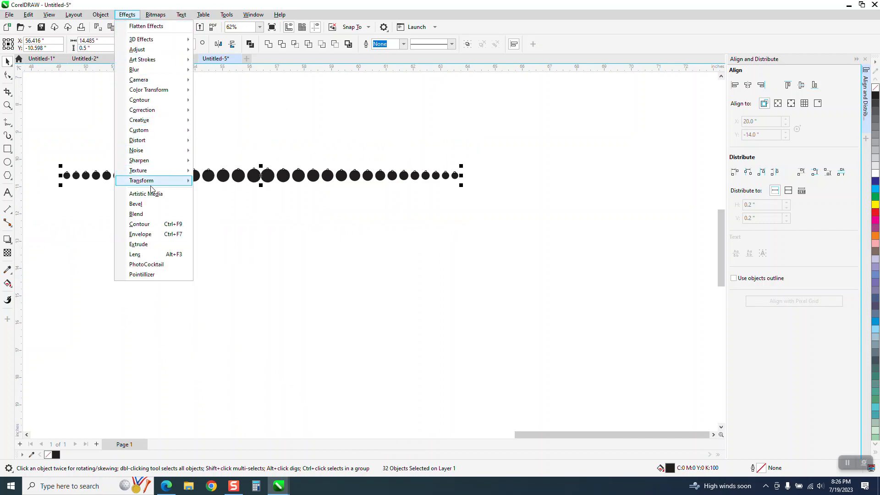
pyautogui.moveTo(110, 20)
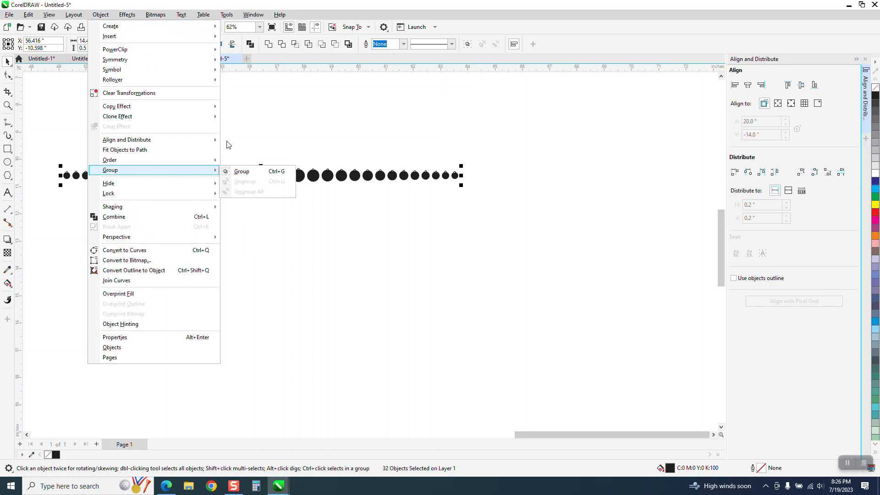
pyautogui.click(226, 144)
# Delete the circle immediately left of the two touching largest circles in the middle of the row.
pyautogui.click(258, 177)
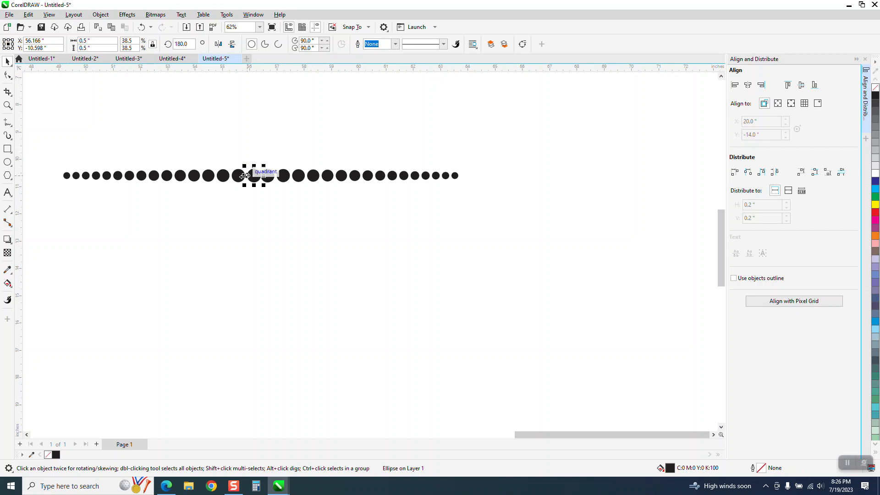
pyautogui.click(238, 175)
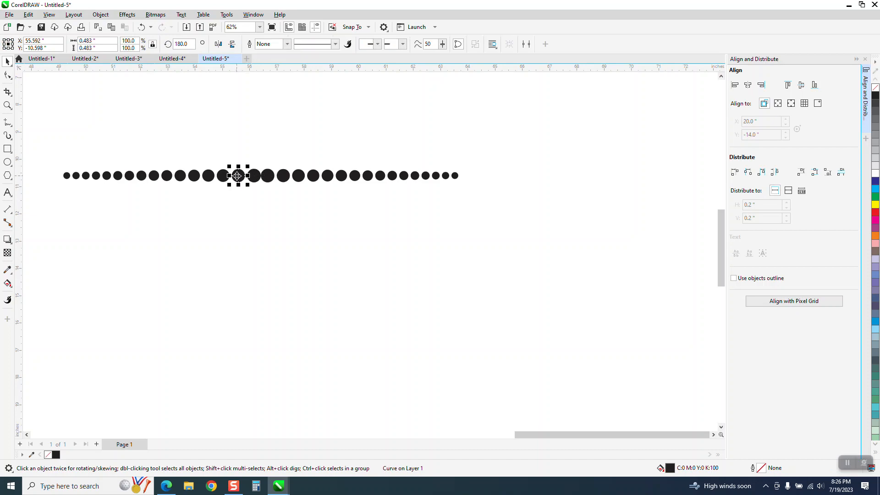
pyautogui.click(7, 105)
pyautogui.moveTo(180, 151); pyautogui.dragTo(329, 223)
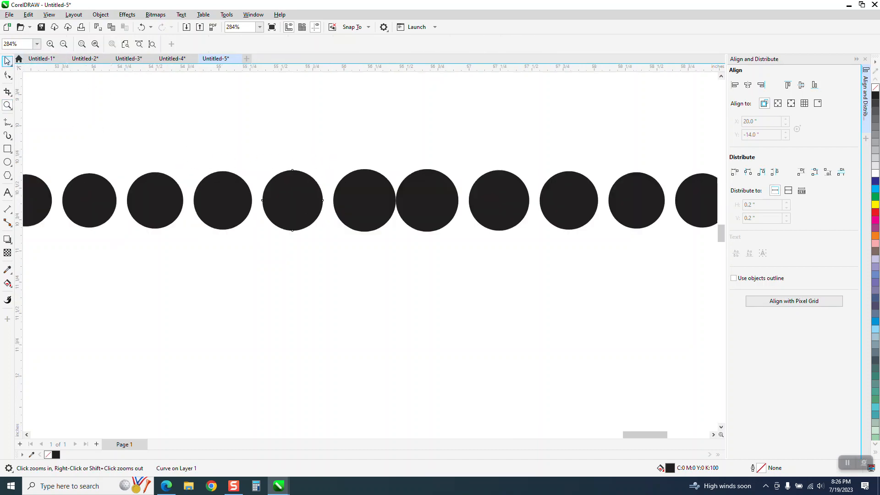
pyautogui.click(7, 61)
pyautogui.click(288, 195)
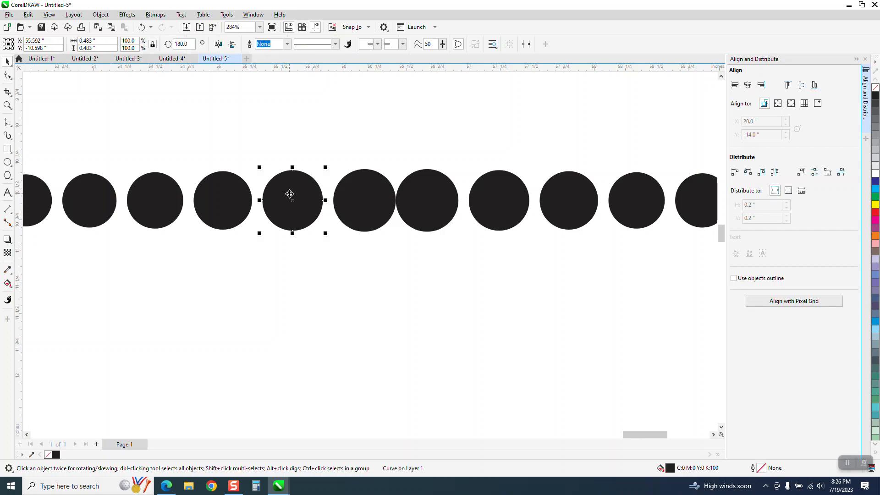
pyautogui.press('Delete')
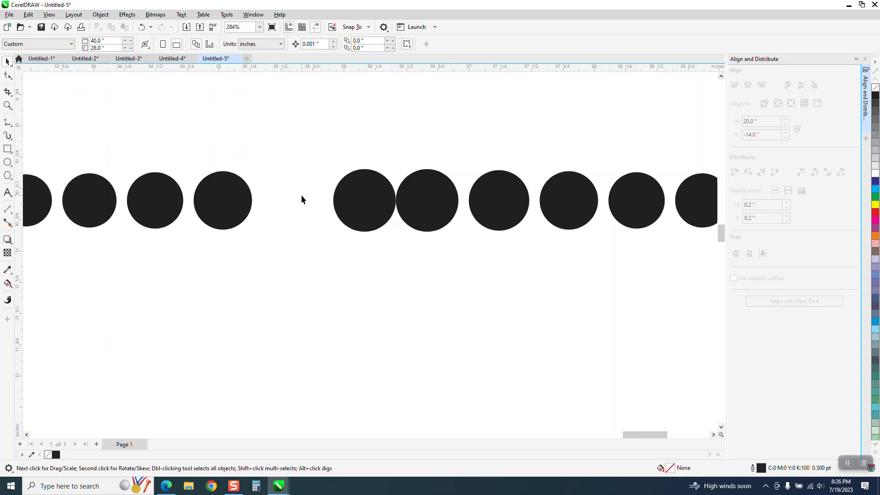
# Nudge the left one of the two largest circles about 0.06 inches left to open a gap between them.
pyautogui.click(357, 214)
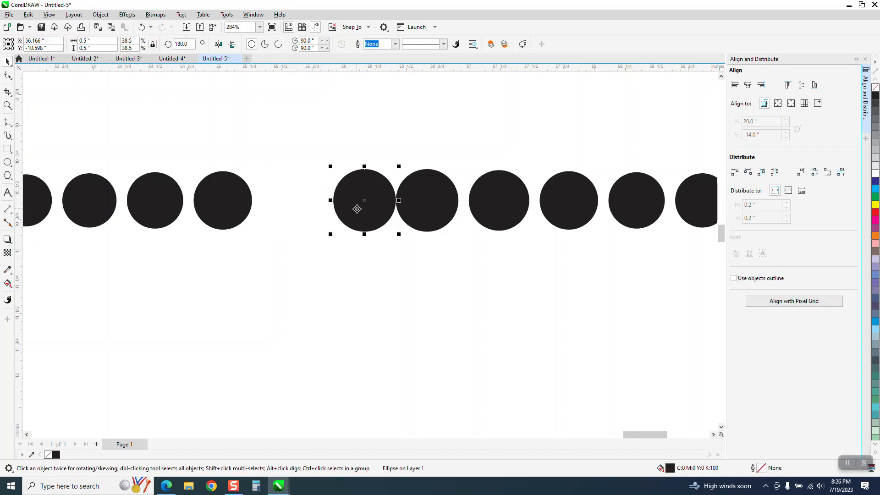
pyautogui.press('Left')
pyautogui.press('Left')
pyautogui.press('Left')
pyautogui.press('Left')
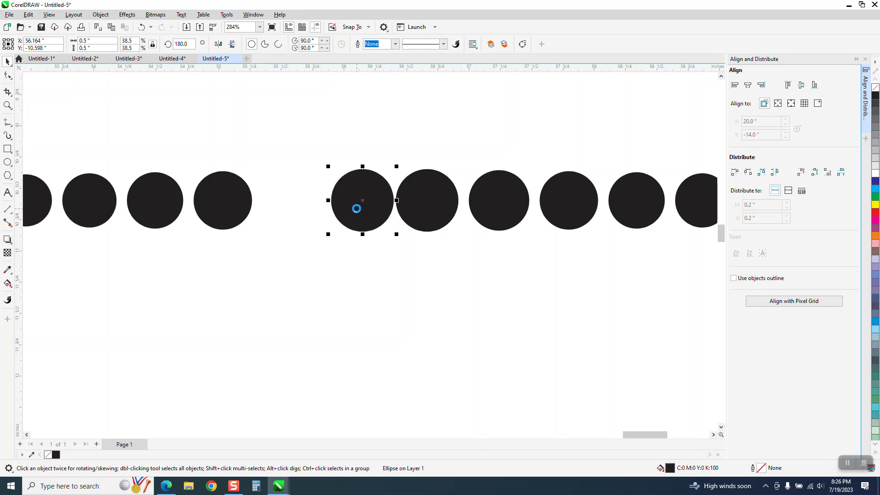
pyautogui.press('Left')
pyautogui.press('Left')
pyautogui.press('Left')
pyautogui.press('Left')
pyautogui.press('Left')
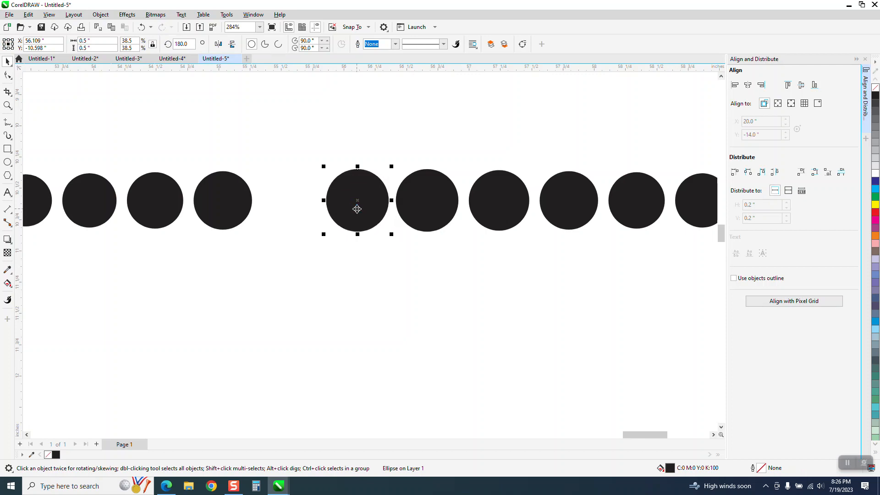
# Set the nudge distance to 0.1 inches and shift the 14 circles left of the gap about 0.5 inches right.
pyautogui.scroll(-4, 357, 208)
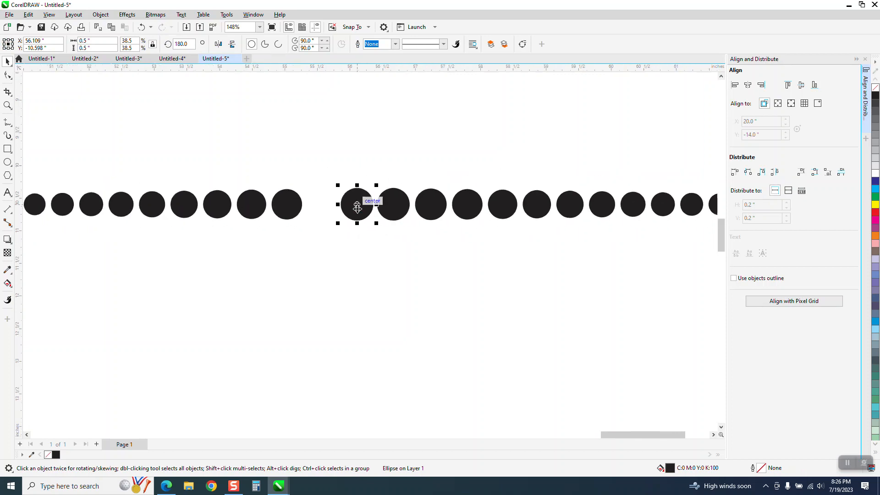
pyautogui.click(124, 157)
pyautogui.press('BackSpace')
pyautogui.moveTo(86, 190); pyautogui.dragTo(351, 231)
pyautogui.press('Right')
pyautogui.press('Right')
pyautogui.press('Right')
pyautogui.press('Right')
pyautogui.press('Right')
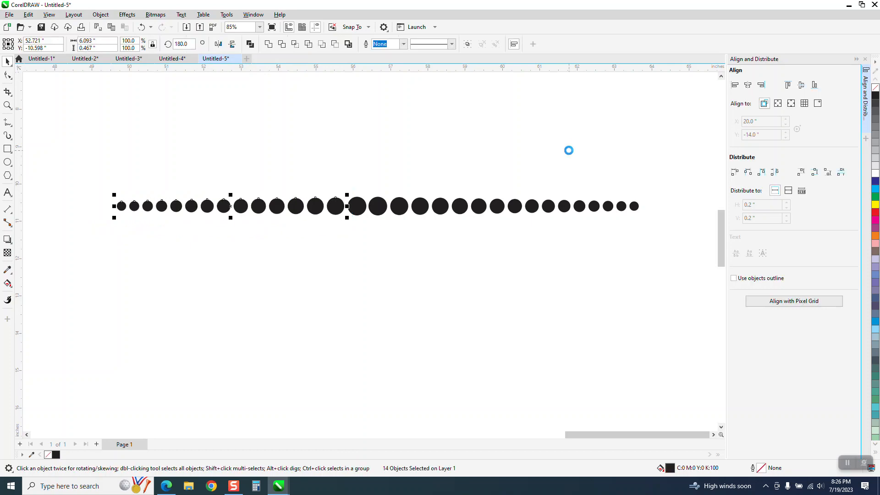
# Try to nudge the 14 left-hand circles another 0.1 inches right, and undo that move.
pyautogui.click(428, 160)
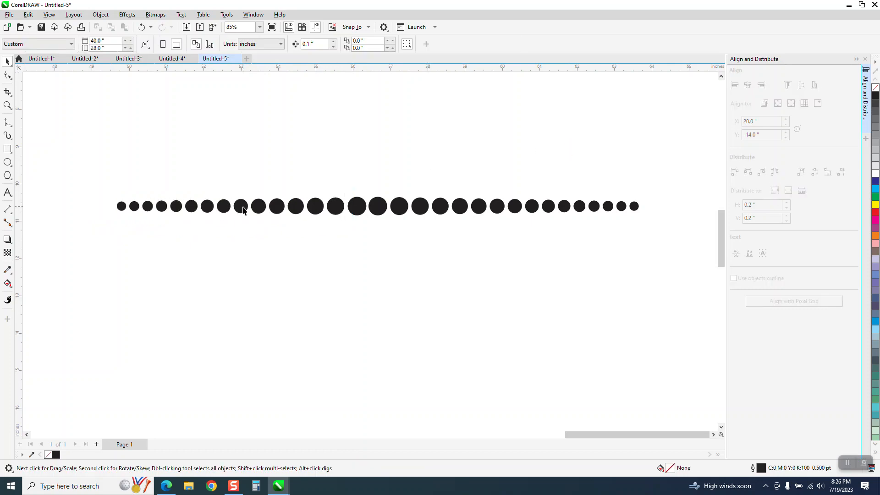
pyautogui.moveTo(298, 219); pyautogui.dragTo(349, 226)
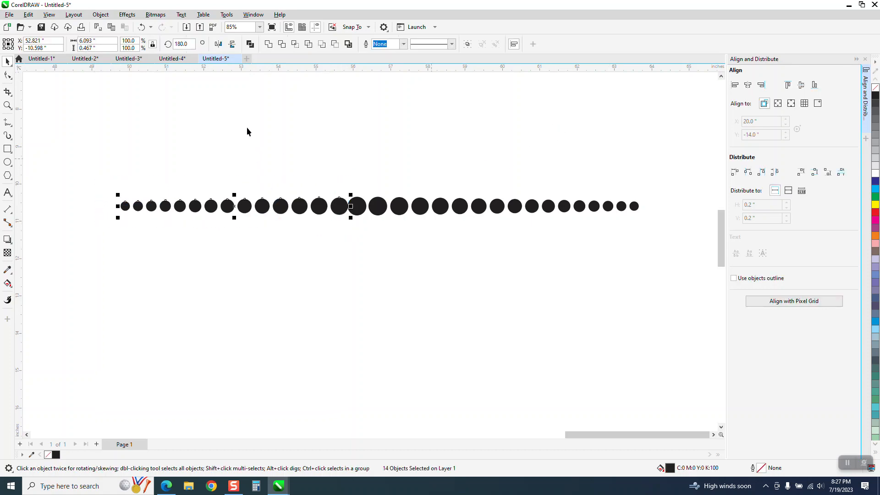
pyautogui.click(142, 27)
# Set the nudge distance to 0.01 inches and shift the 14 left-hand circles 0.05 inches right.
pyautogui.doubleClick(320, 47)
pyautogui.write('.01')
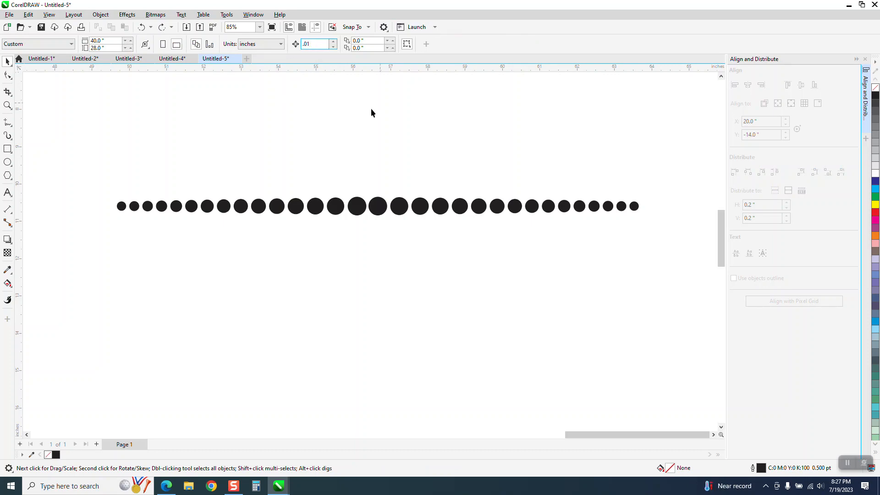
pyautogui.moveTo(109, 165); pyautogui.dragTo(347, 252)
pyautogui.press('Right')
pyautogui.press('Right')
pyautogui.press('Right')
pyautogui.press('Right')
pyautogui.press('Right')
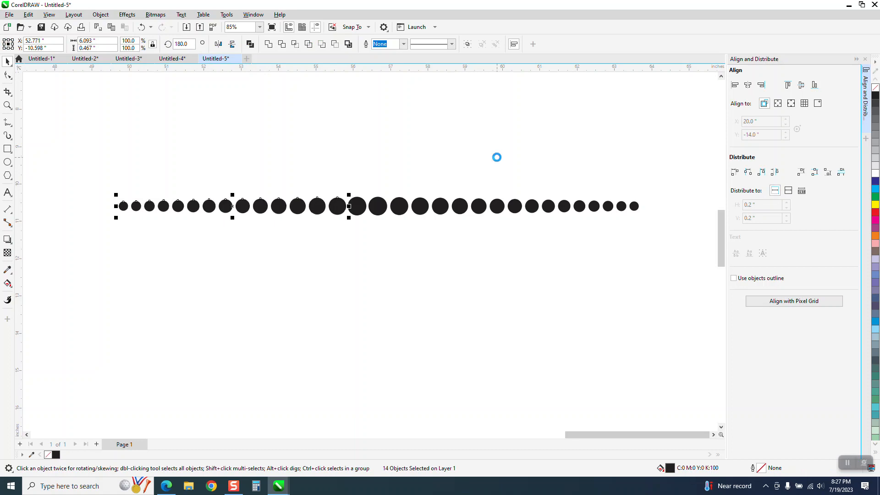
# Select all 31 circles of the row and group them.
pyautogui.moveTo(90, 182); pyautogui.dragTo(128, 208)
pyautogui.moveTo(653, 236); pyautogui.dragTo(655, 236)
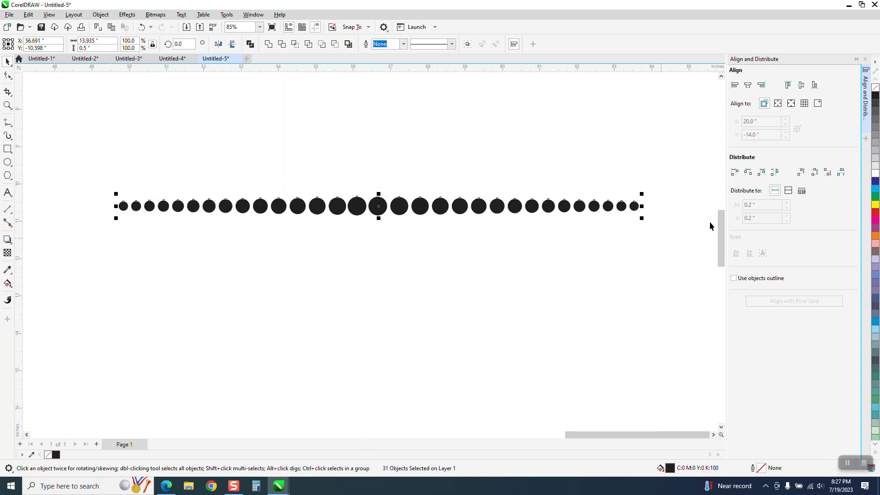
pyautogui.hotkey('ctrl', 'g')
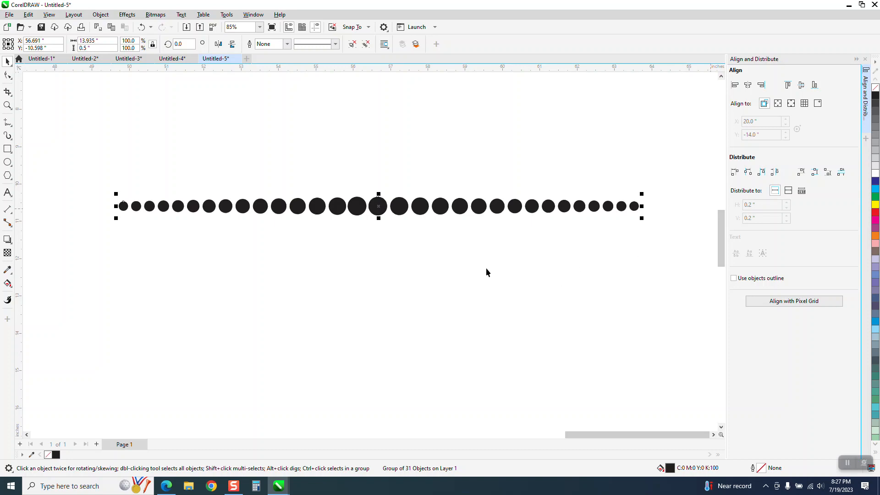
# Duplicate the grouped row about 0.62 inches straight down and repeat the duplication until there are 21 rows.
pyautogui.moveTo(378, 206); pyautogui.dragTo(379, 230)
pyautogui.hotkey('ctrl', 'r')
pyautogui.hotkey('ctrl', 'r')
pyautogui.hotkey('ctrl', 'r')
pyautogui.hotkey('ctrl', 'r')
pyautogui.hotkey('ctrl', 'r')
pyautogui.hotkey('ctrl', 'r')
pyautogui.hotkey('ctrl', 'r')
pyautogui.hotkey('ctrl', 'r')
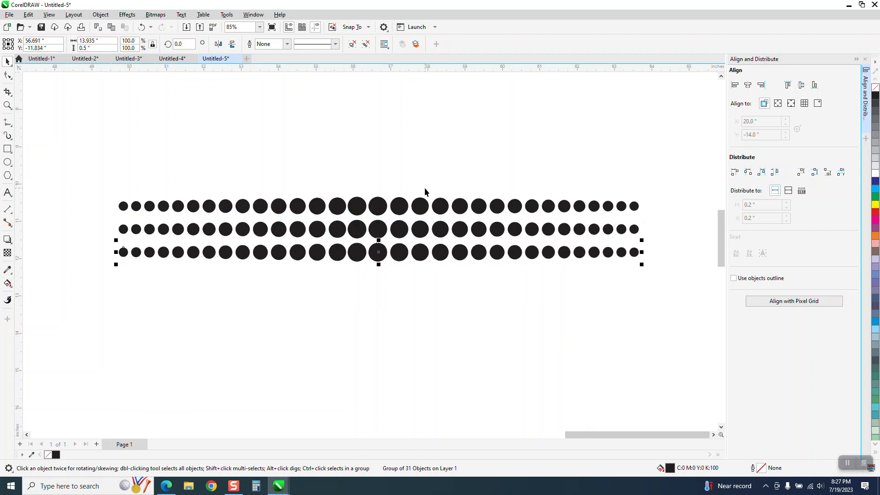
pyautogui.hotkey('ctrl', 'r')
pyautogui.hotkey('ctrl', 'r')
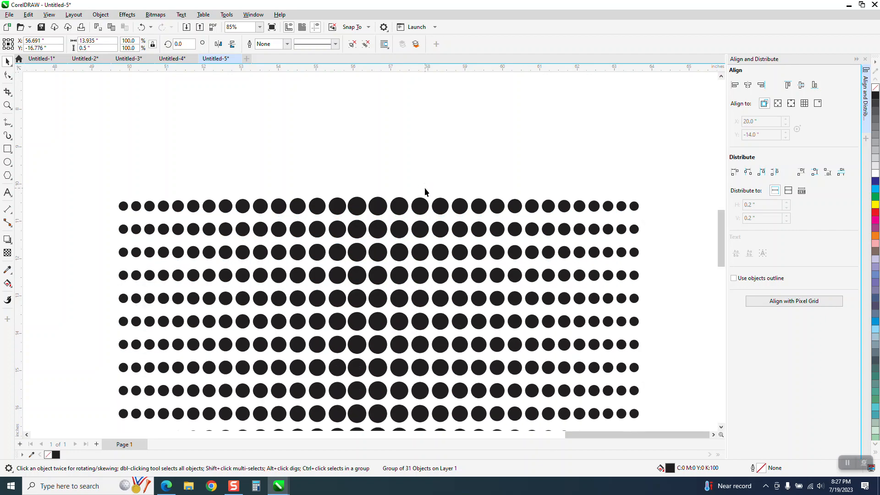
pyautogui.scroll(-2, 391, 155)
pyautogui.hotkey('ctrl', 'r')
pyautogui.hotkey('ctrl', 'r')
pyautogui.hotkey('ctrl', 'r')
pyautogui.hotkey('ctrl', 'r')
pyautogui.hotkey('ctrl', 'r')
pyautogui.hotkey('ctrl', 'r')
pyautogui.hotkey('ctrl', 'r')
pyautogui.hotkey('ctrl', 'r')
pyautogui.hotkey('ctrl', 'r')
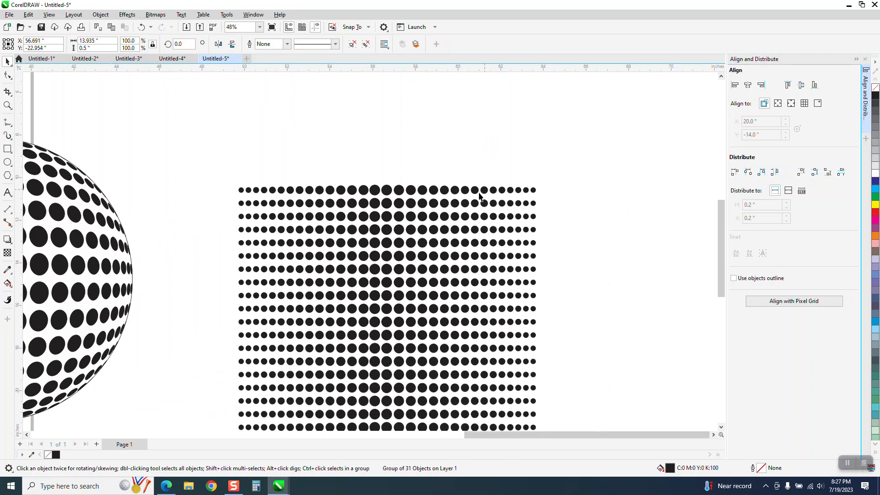
# Select all 21 rows of dots and group them into a single grid.
pyautogui.scroll(-1, 394, 189)
pyautogui.moveTo(283, 180); pyautogui.dragTo(551, 397)
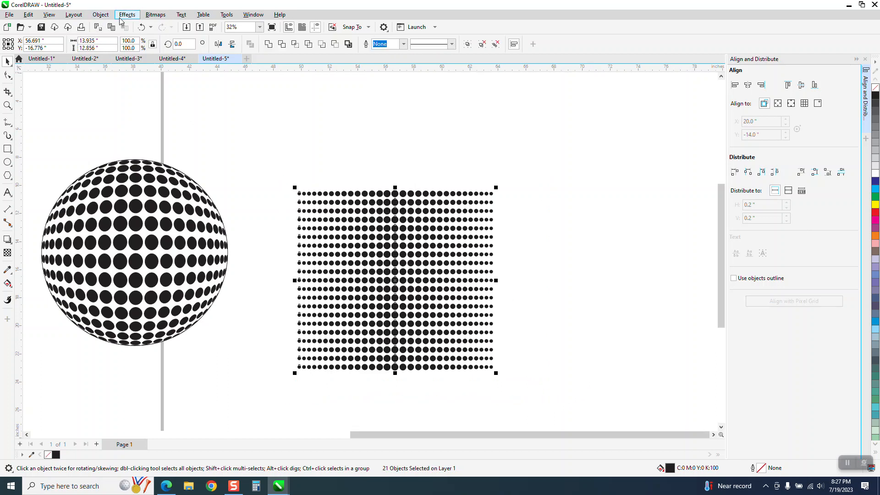
pyautogui.click(100, 15)
pyautogui.rightClick(134, 159)
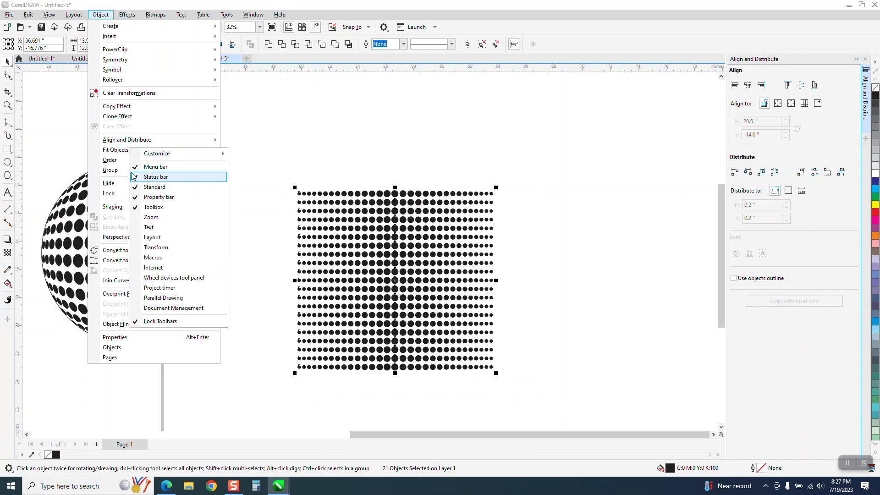
pyautogui.click(123, 171)
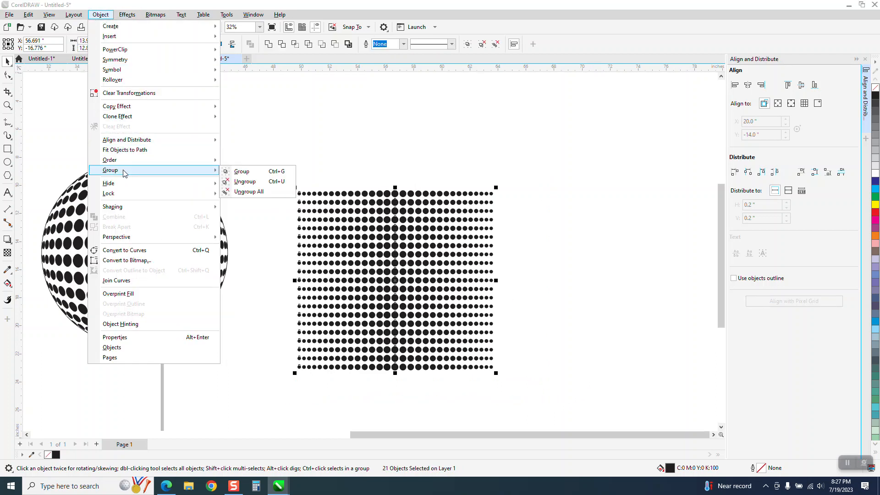
pyautogui.click(247, 172)
# Center the grouped dot grid on the page, and move it off the older grid to the space above the sphere.
pyautogui.press('p')
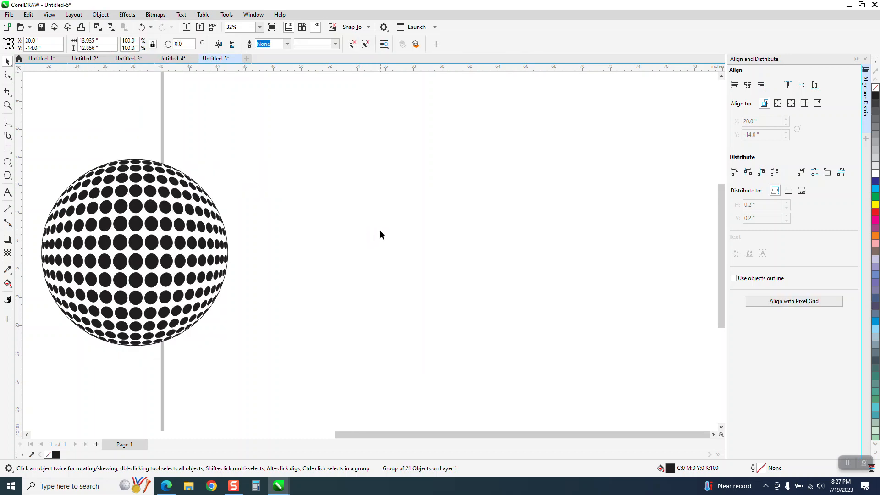
pyautogui.scroll(-2, 416, 220)
pyautogui.moveTo(195, 210); pyautogui.dragTo(382, 124)
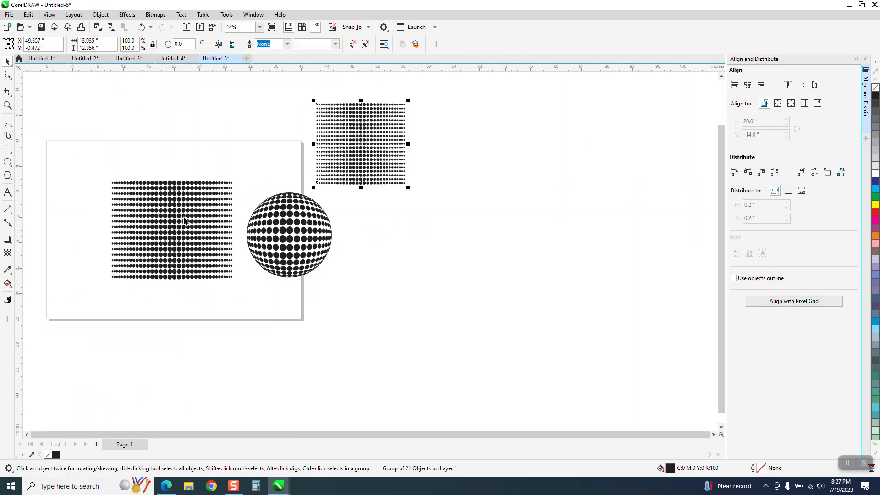
# Delete the older dot grid from the page and center the new grid on the page.
pyautogui.click(185, 211)
pyautogui.press('XF86Calculator')
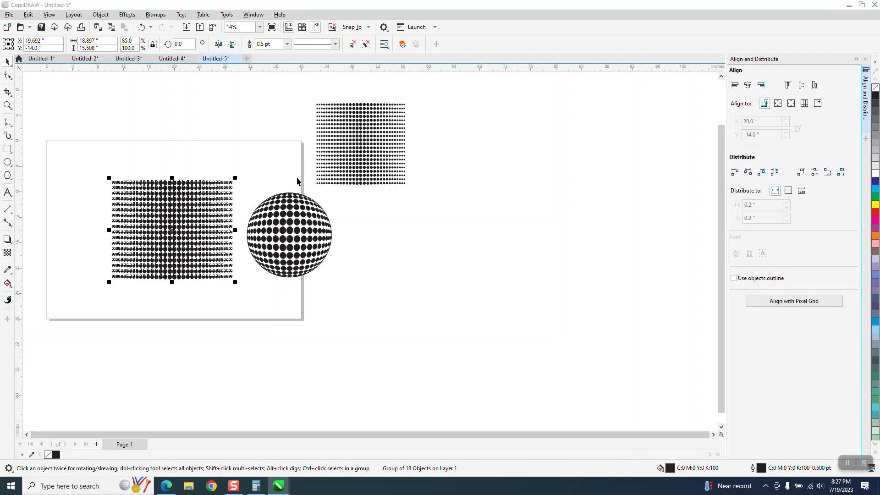
pyautogui.click(841, 99)
pyautogui.press('Delete')
pyautogui.click(403, 128)
pyautogui.press('p')
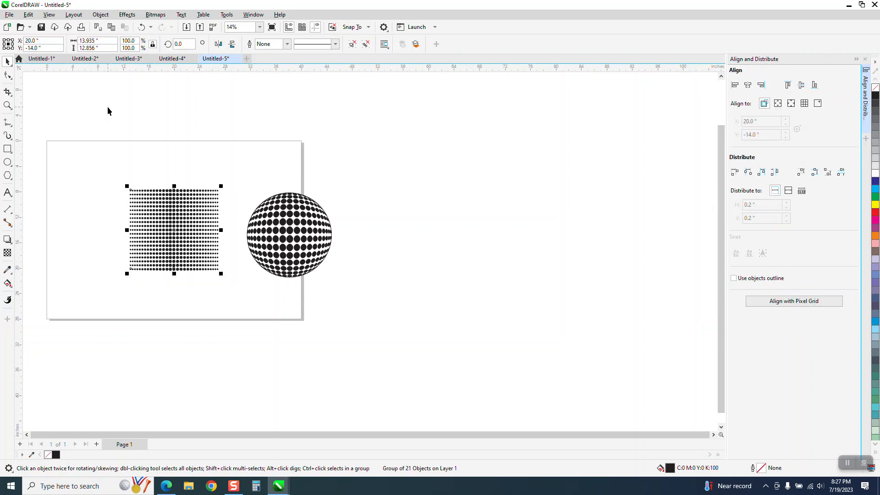
# Draw a circle about 10.3 inches in diameter over the dot grid and center it on the page.
pyautogui.rightClick(32, 113)
pyautogui.click(8, 104)
pyautogui.moveTo(75, 146); pyautogui.dragTo(353, 299)
pyautogui.click(7, 160)
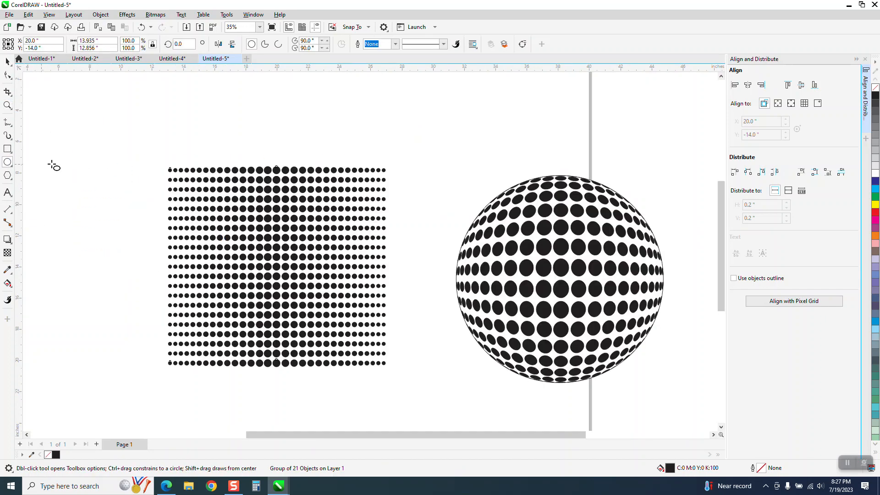
pyautogui.moveTo(317, 135); pyautogui.dragTo(153, 257)
pyautogui.press('p')
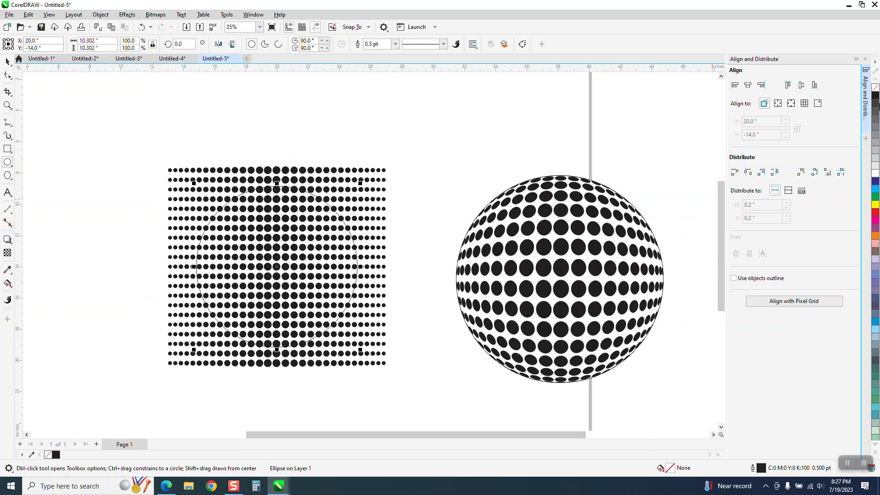
# Give the circle a red outline and enlarge it from its center to about 12.36 inches in diameter.
pyautogui.rightClick(874, 213)
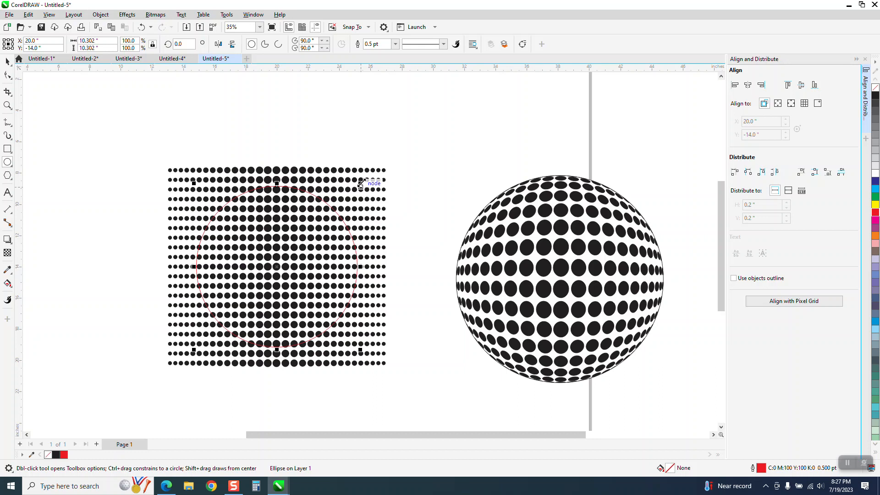
pyautogui.moveTo(361, 184); pyautogui.dragTo(378, 168)
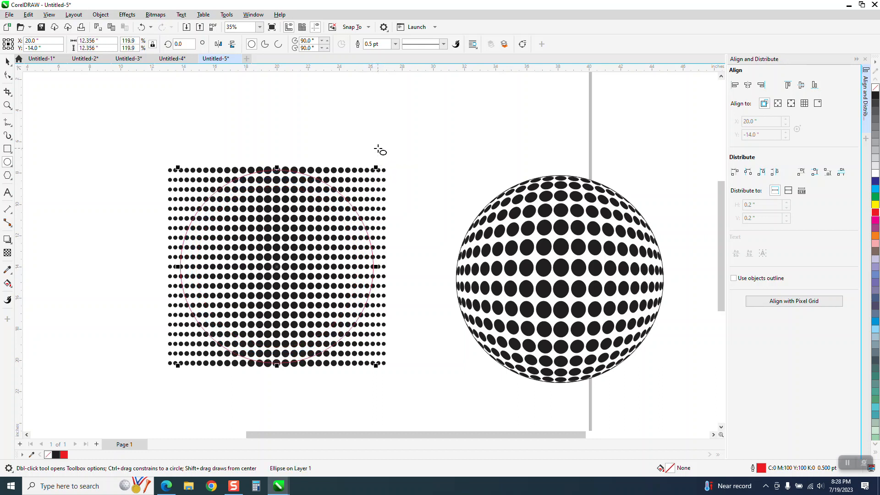
pyautogui.click(7, 61)
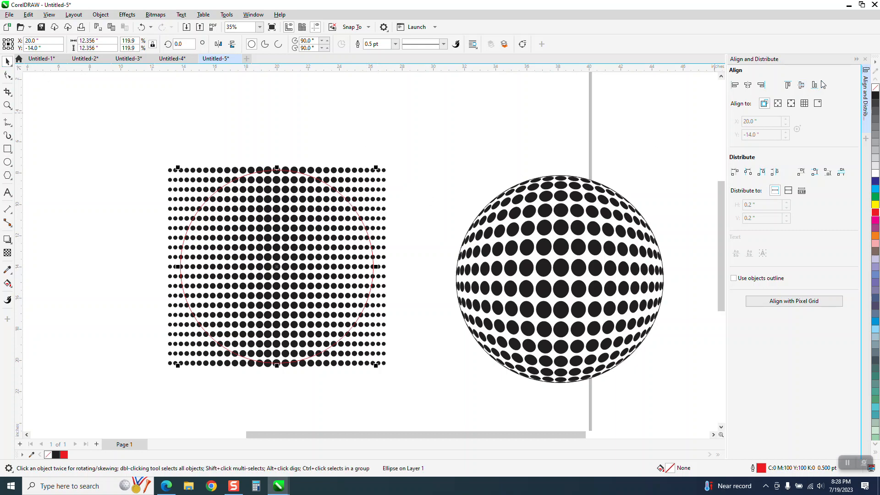
# Apply a Fish Eye lens at a rate of 100% to the red-outlined circle over the dot grid.
pyautogui.click(865, 59)
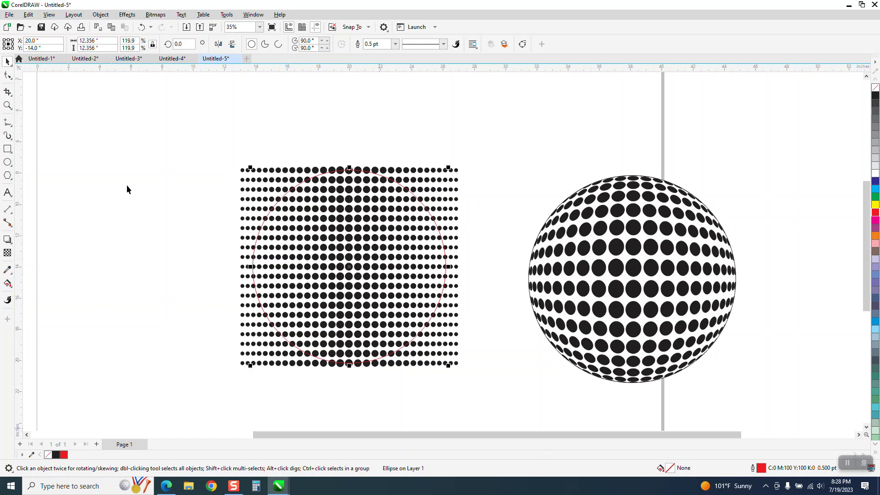
pyautogui.click(127, 18)
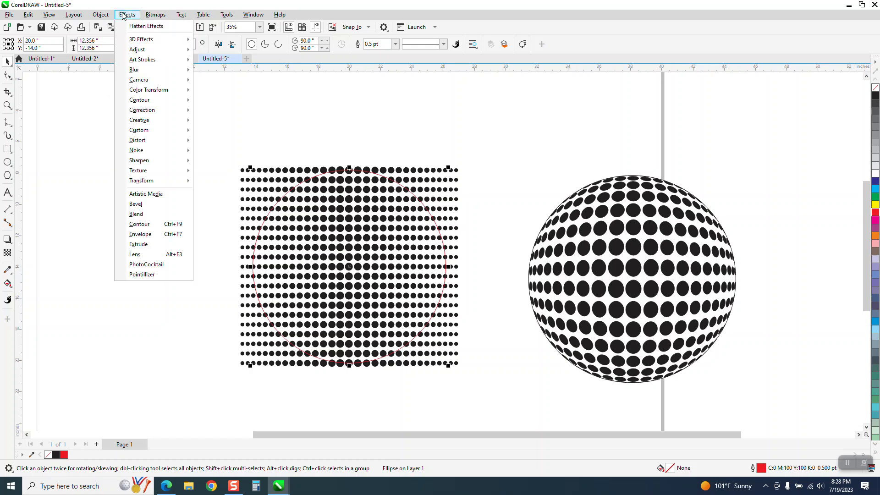
pyautogui.click(127, 246)
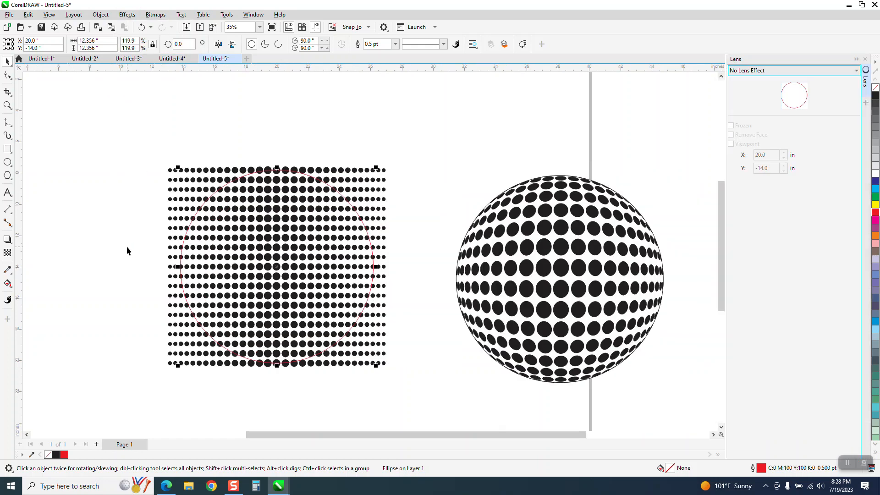
pyautogui.click(856, 71)
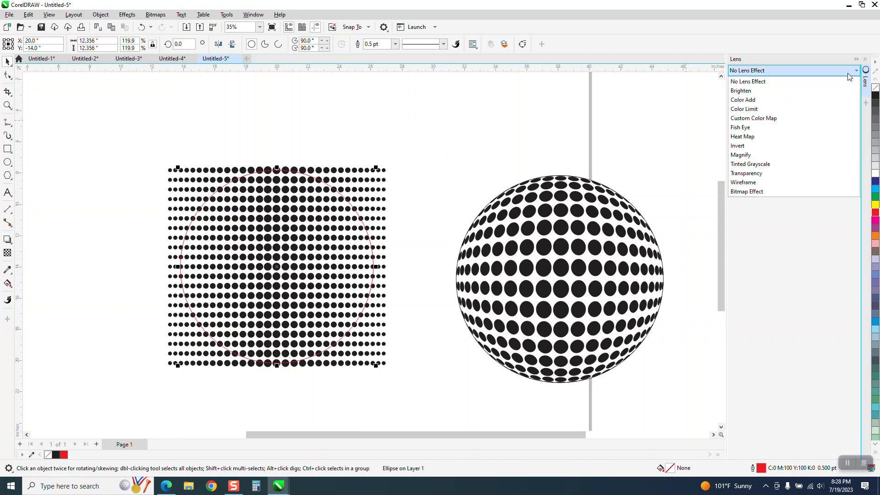
pyautogui.click(741, 128)
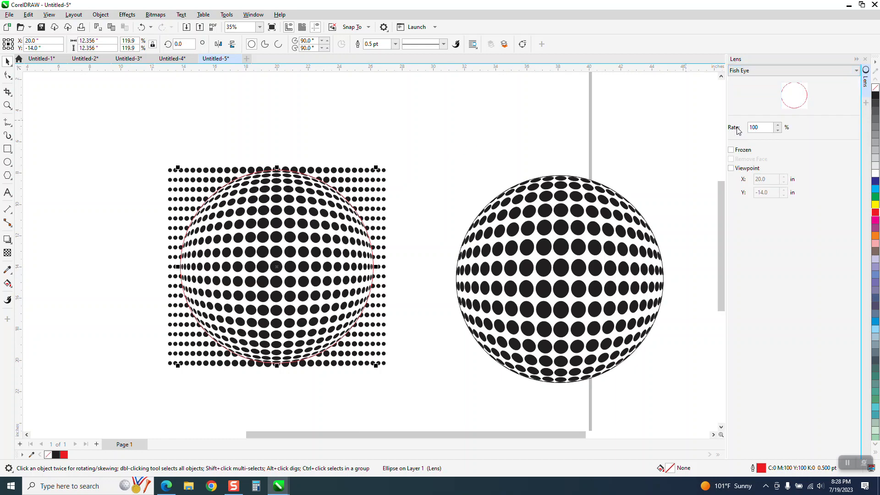
# Freeze the Fish Eye lens and move the resulting dotted sphere off the page, to the right of the existing sphere.
pyautogui.click(732, 150)
pyautogui.scroll(-3, 392, 158)
pyautogui.moveTo(350, 216); pyautogui.dragTo(638, 232)
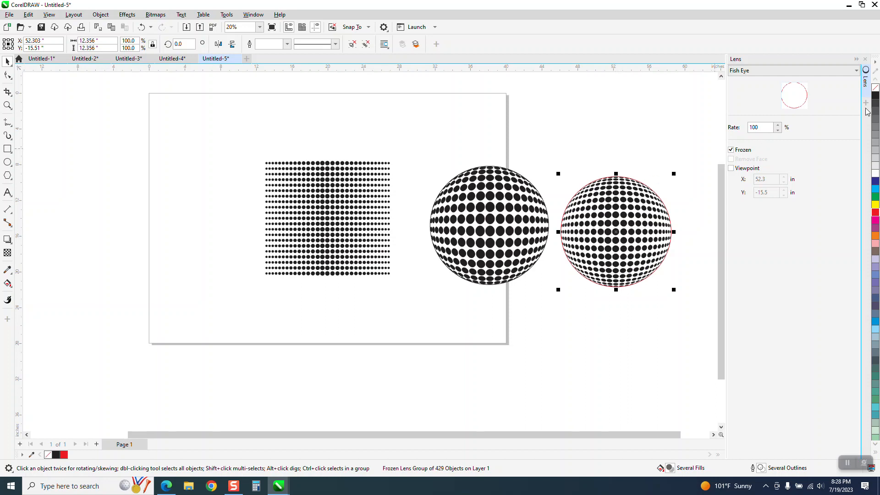
# Remove the outline from the frozen dotted sphere and rotate it by 45 degrees.
pyautogui.rightClick(874, 92)
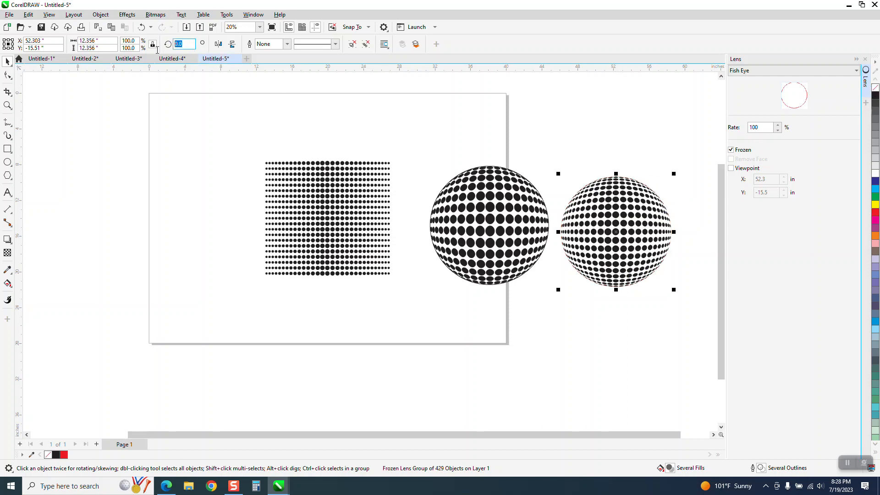
pyautogui.write('45')
pyautogui.press('Return')
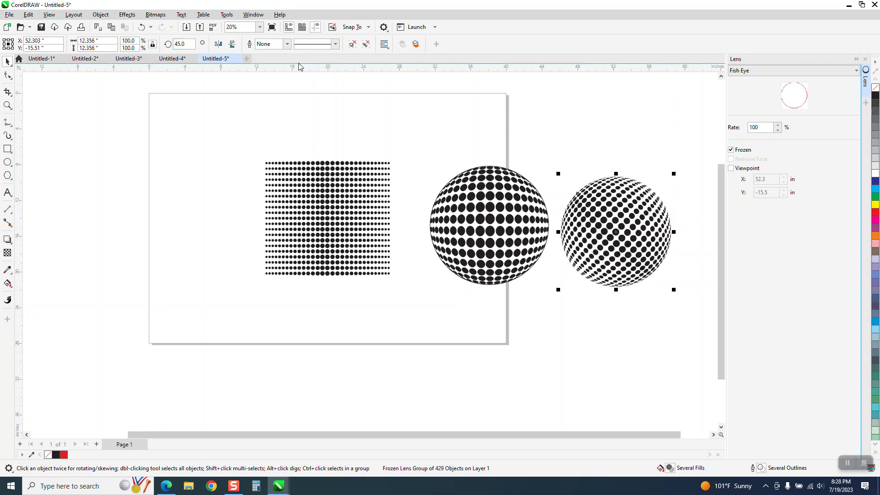
pyautogui.click(7, 106)
pyautogui.moveTo(536, 164); pyautogui.dragTo(680, 300)
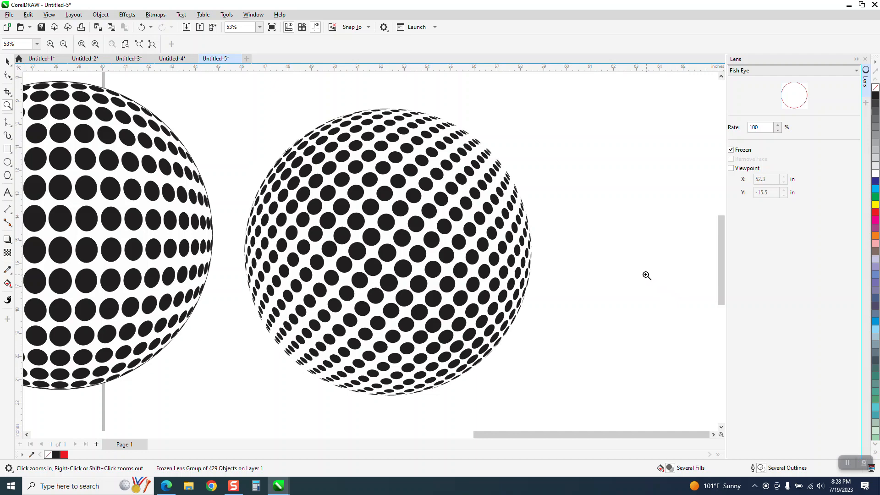
pyautogui.rightClick(629, 257)
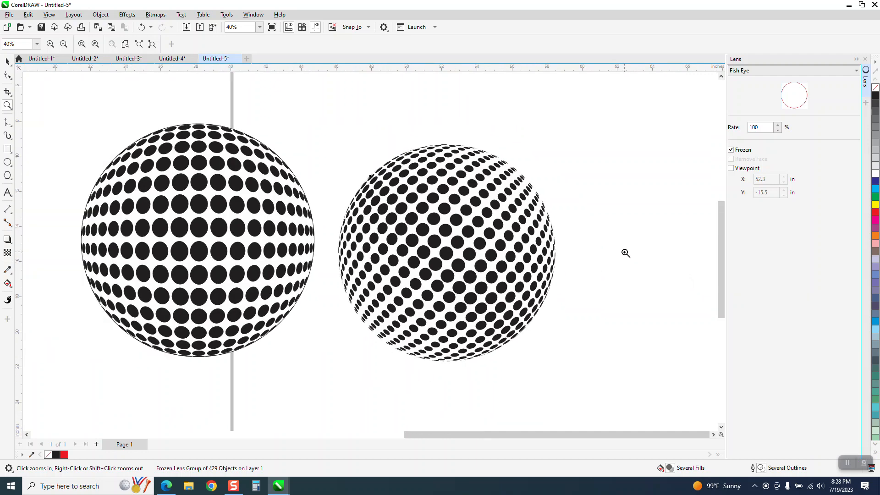
pyautogui.rightClick(622, 249)
pyautogui.rightClick(617, 230)
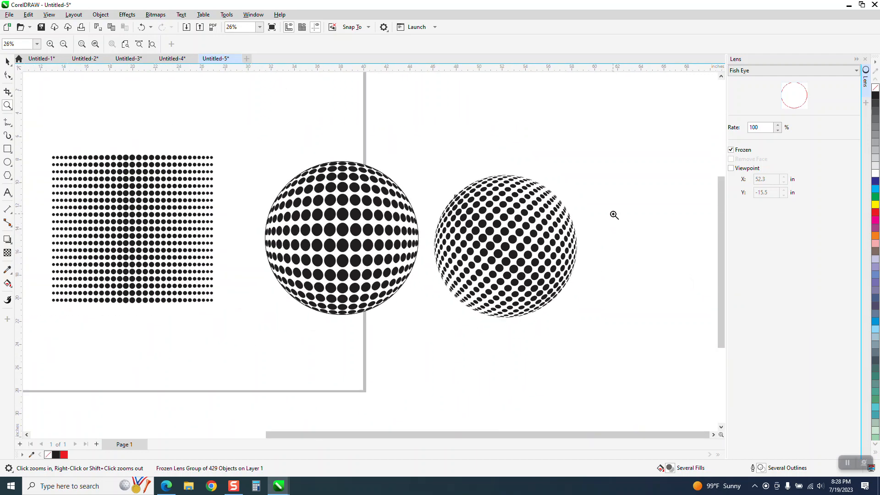